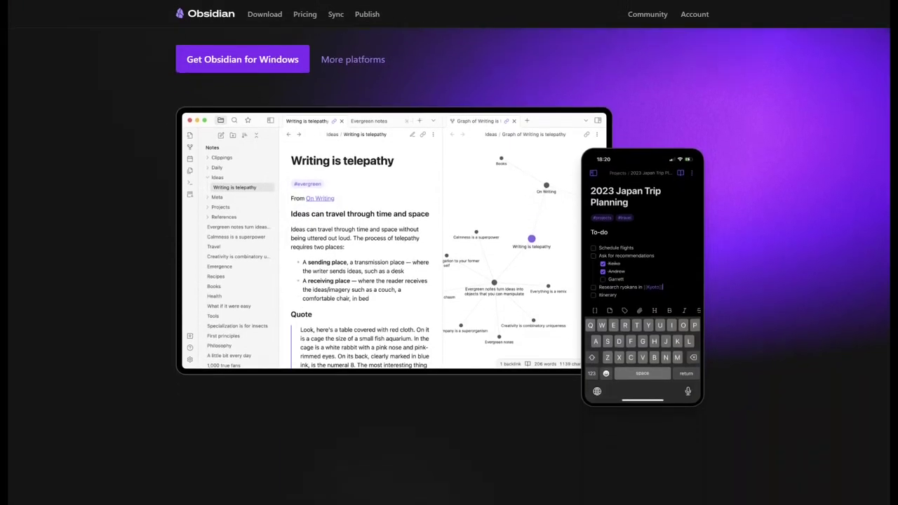
- Scroll the obsidian.md home page past the Links, Graph, Canvas, Plugins, Sync and Publish sections to the footer
{"action": "scroll", "coordinate": [533, 269], "scroll_direction": "down", "scroll_amount": 3}
{"action": "scroll", "coordinate": [533, 268], "scroll_direction": "down", "scroll_amount": 3}
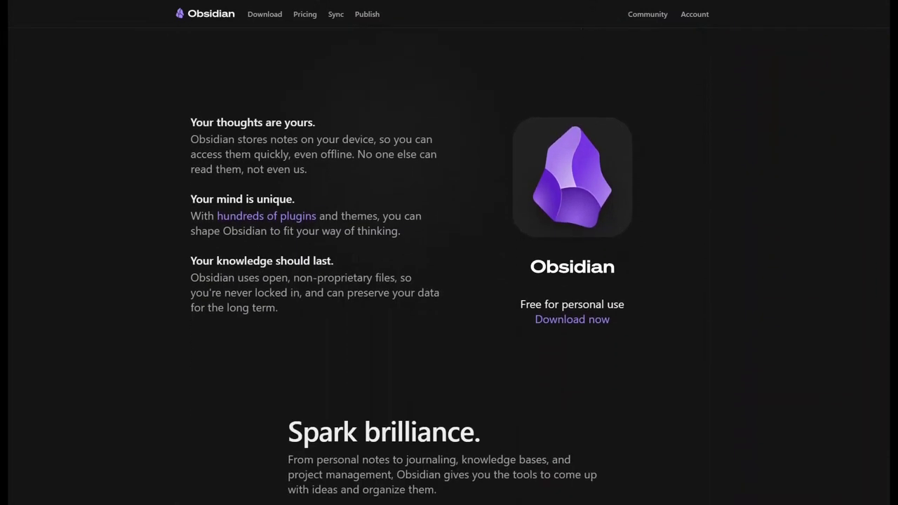
{"action": "scroll", "coordinate": [533, 269], "scroll_direction": "down", "scroll_amount": 3}
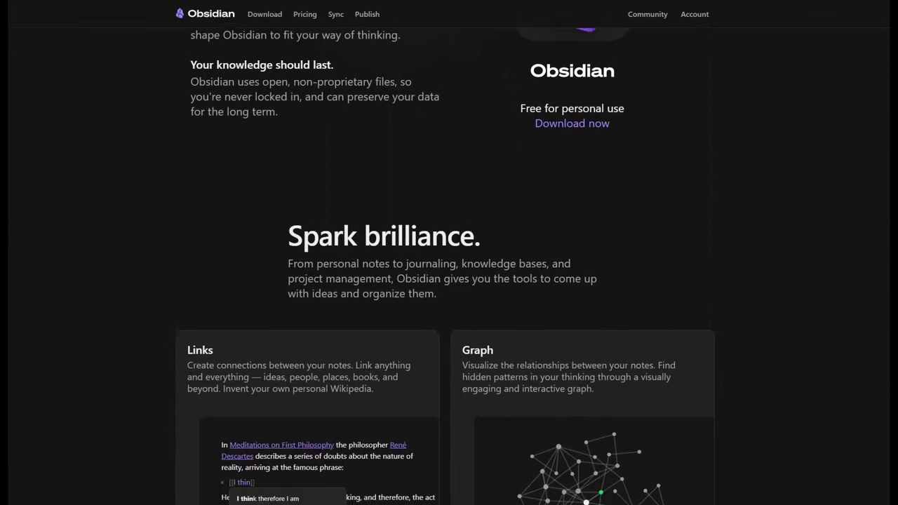
{"action": "scroll", "coordinate": [449, 269], "scroll_direction": "down", "scroll_amount": 3}
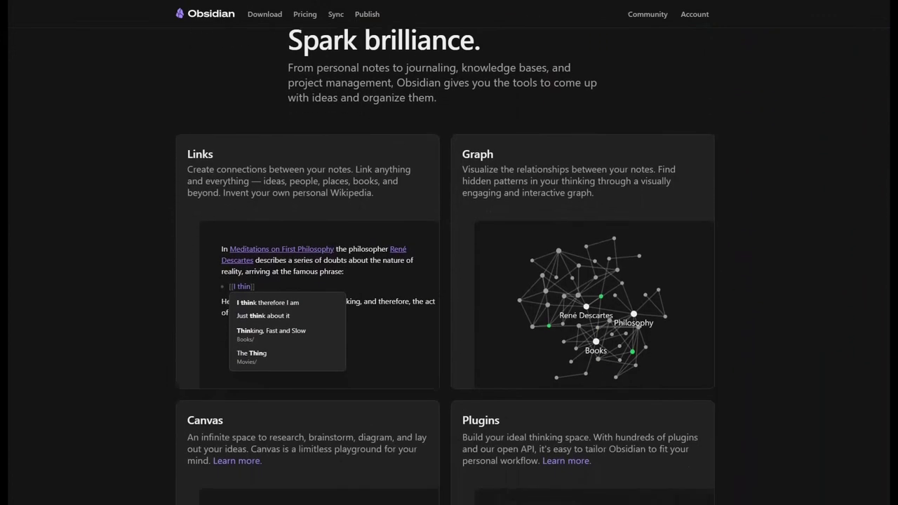
{"action": "scroll", "coordinate": [449, 268], "scroll_direction": "down", "scroll_amount": 3}
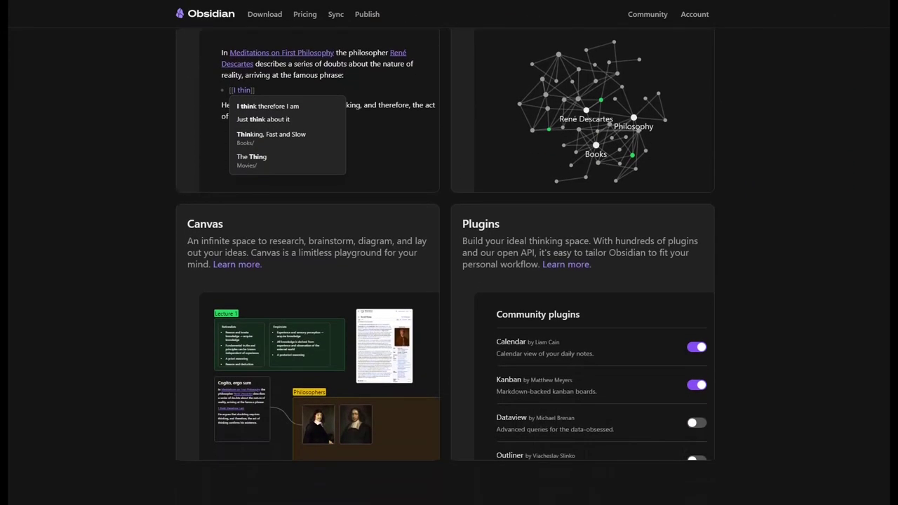
{"action": "scroll", "coordinate": [449, 268], "scroll_direction": "down", "scroll_amount": 3}
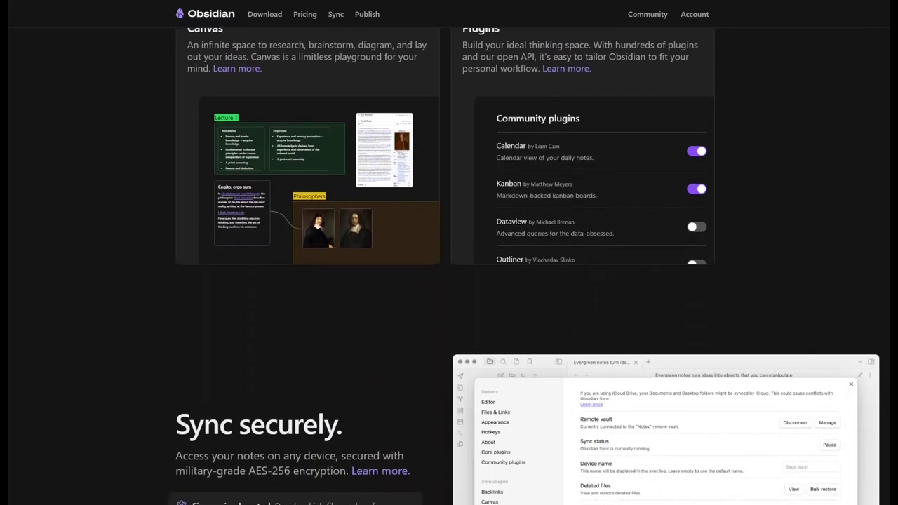
{"action": "scroll", "coordinate": [449, 269], "scroll_direction": "down", "scroll_amount": 3}
{"action": "scroll", "coordinate": [449, 268], "scroll_direction": "down", "scroll_amount": 3}
{"action": "scroll", "coordinate": [449, 268], "scroll_direction": "down", "scroll_amount": 3}
{"action": "scroll", "coordinate": [448, 269], "scroll_direction": "down", "scroll_amount": 3}
{"action": "scroll", "coordinate": [449, 269], "scroll_direction": "down", "scroll_amount": 3}
{"action": "scroll", "coordinate": [448, 268], "scroll_direction": "down", "scroll_amount": 3}
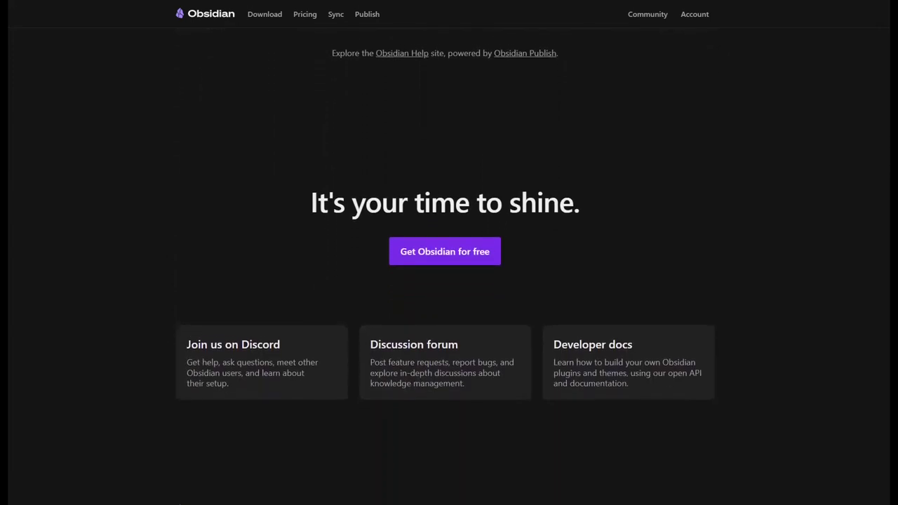
{"action": "scroll", "coordinate": [449, 269], "scroll_direction": "down", "scroll_amount": 1}
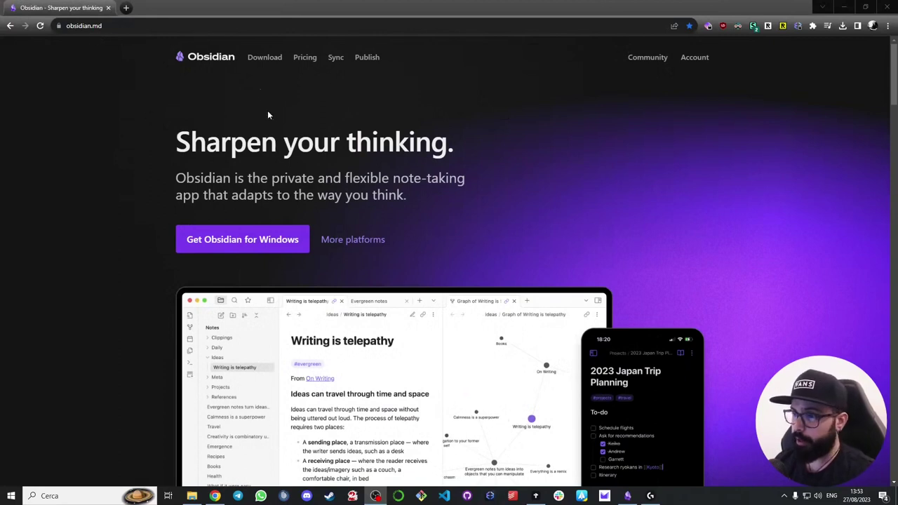
- Go to the obsidian.md Download page and browse its More platforms options
{"action": "left_click", "coordinate": [266, 61]}
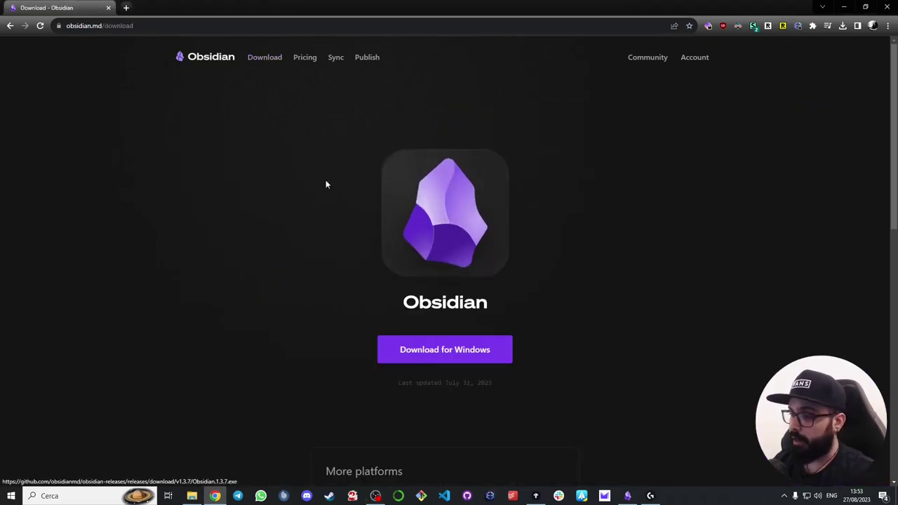
{"action": "scroll", "coordinate": [319, 211], "scroll_direction": "down", "scroll_amount": 3}
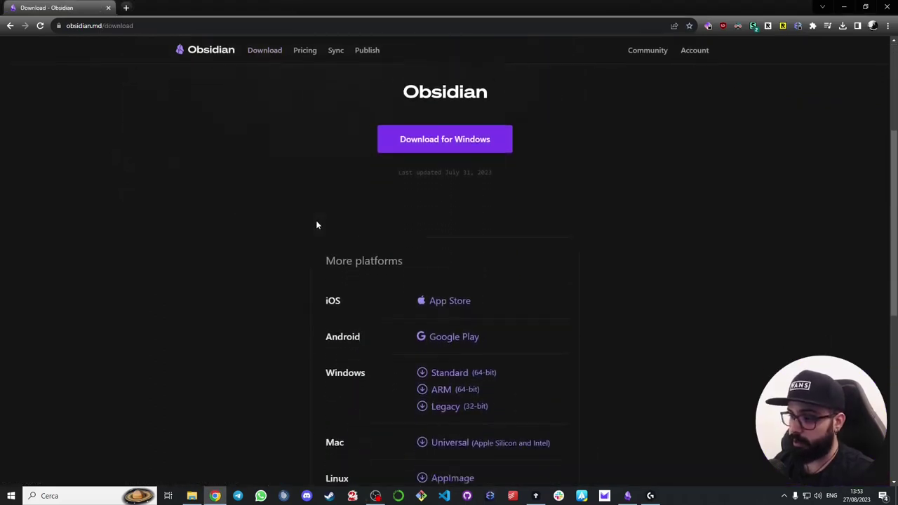
{"action": "scroll", "coordinate": [302, 228], "scroll_direction": "down", "scroll_amount": 3}
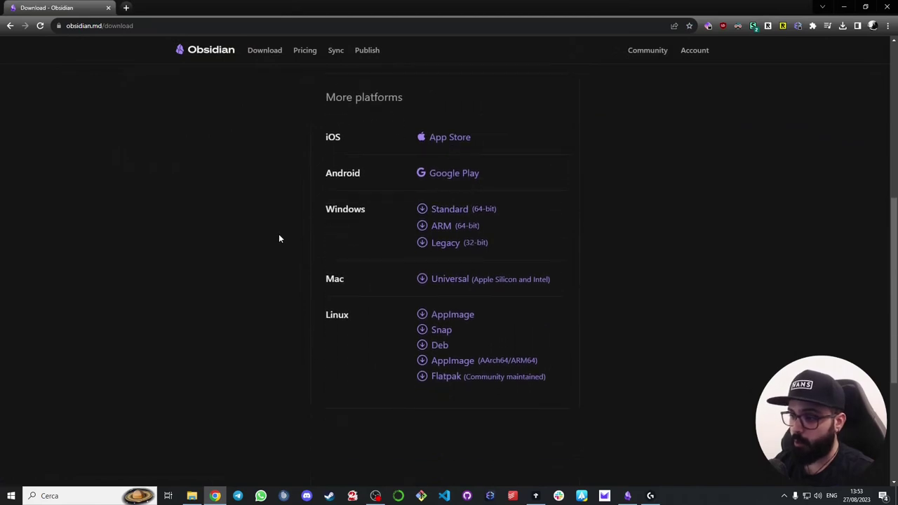
{"action": "scroll", "coordinate": [279, 239], "scroll_direction": "down", "scroll_amount": 1}
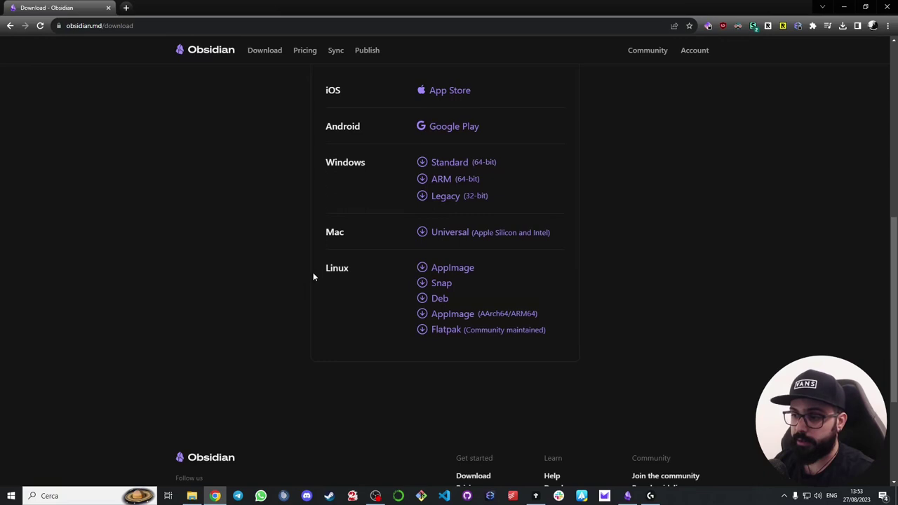
{"action": "scroll", "coordinate": [314, 276], "scroll_direction": "up", "scroll_amount": 6}
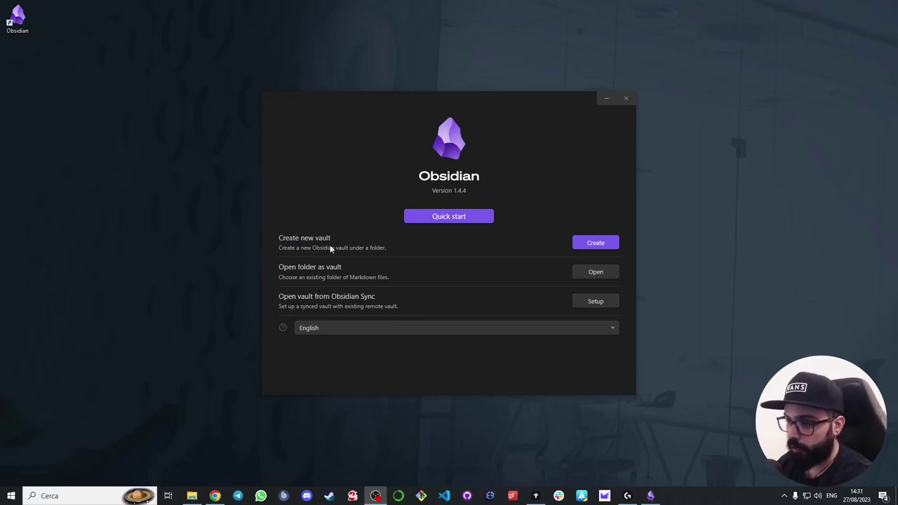
- Create a local vault named 'Youtube Vault' in the Desktop folder
{"action": "left_click", "coordinate": [592, 244]}
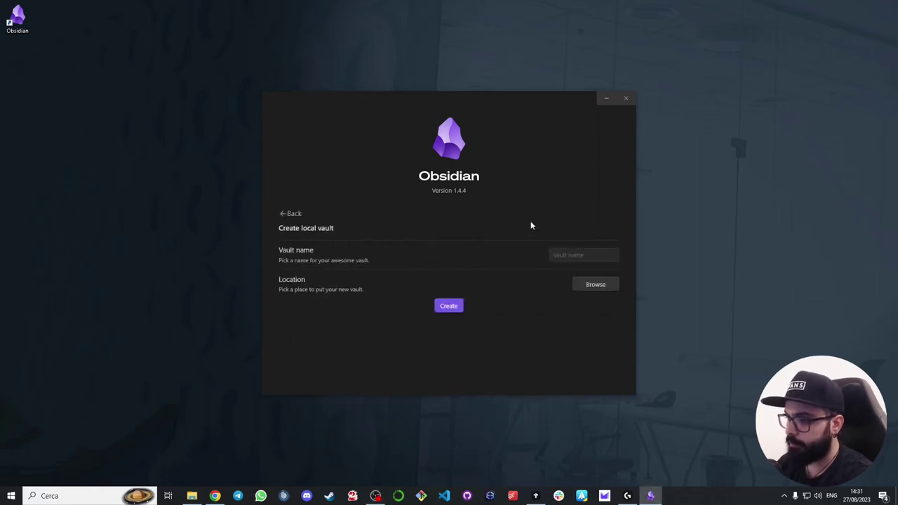
{"action": "left_click", "coordinate": [566, 254]}
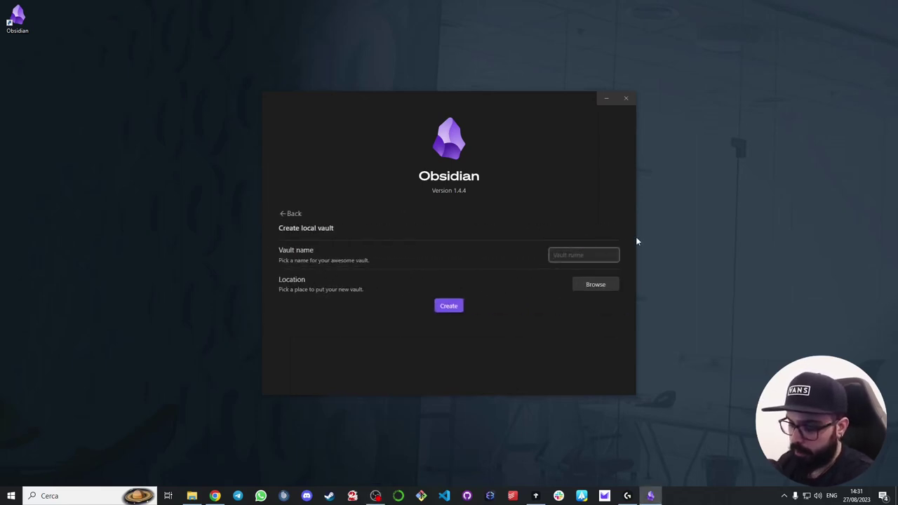
{"action": "type", "text": "Youtube Vault"}
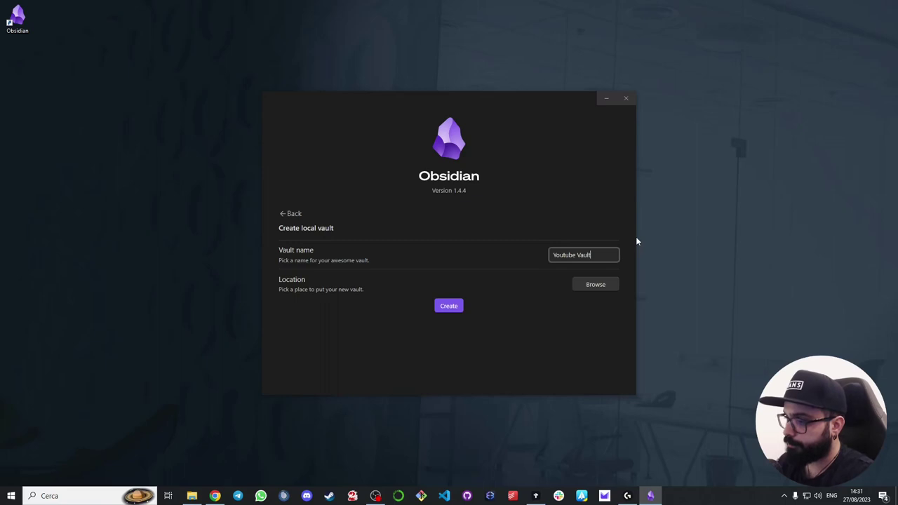
{"action": "left_click", "coordinate": [595, 285]}
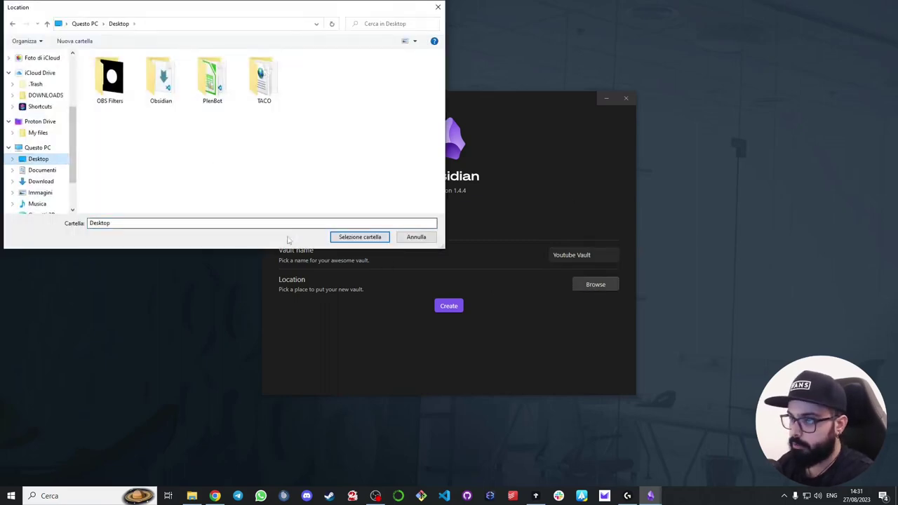
{"action": "left_click", "coordinate": [364, 237]}
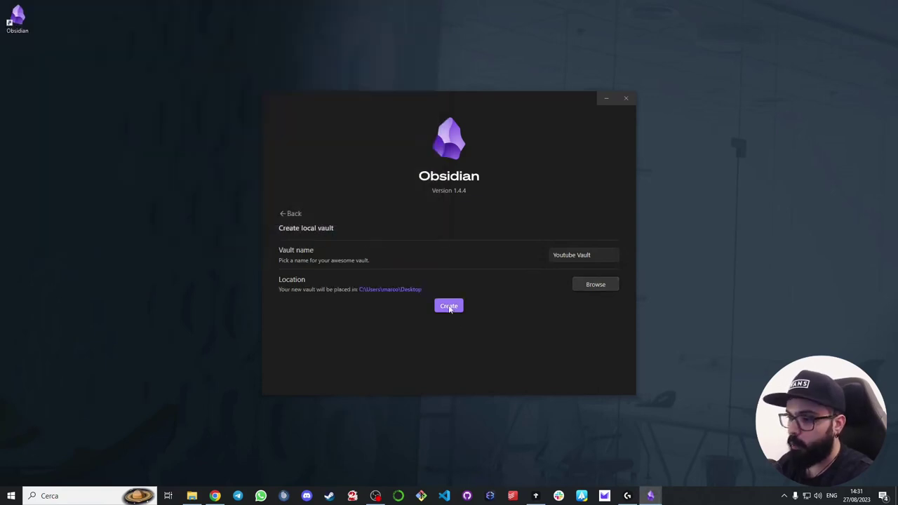
{"action": "left_click", "coordinate": [449, 307]}
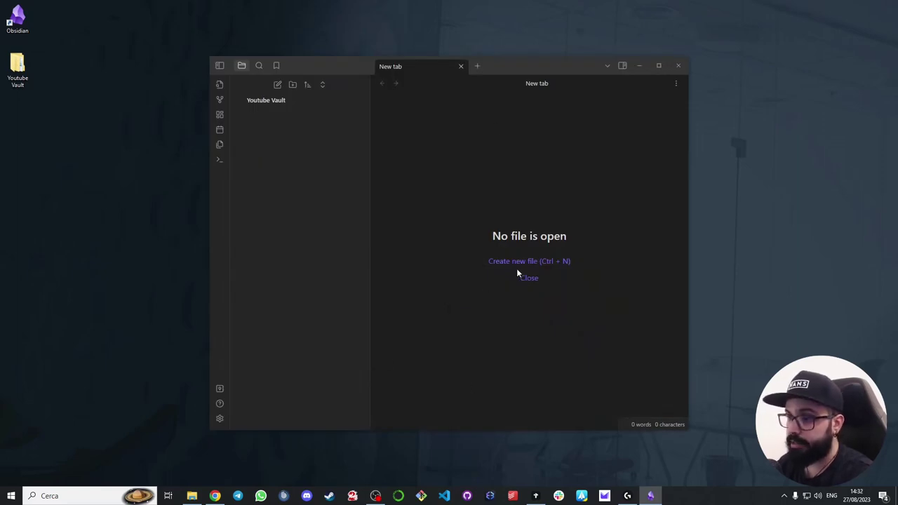
- Check that the Youtube Vault desktop folder contains only .obsidian, close it, and maximize Obsidian
{"action": "double_click", "coordinate": [17, 82]}
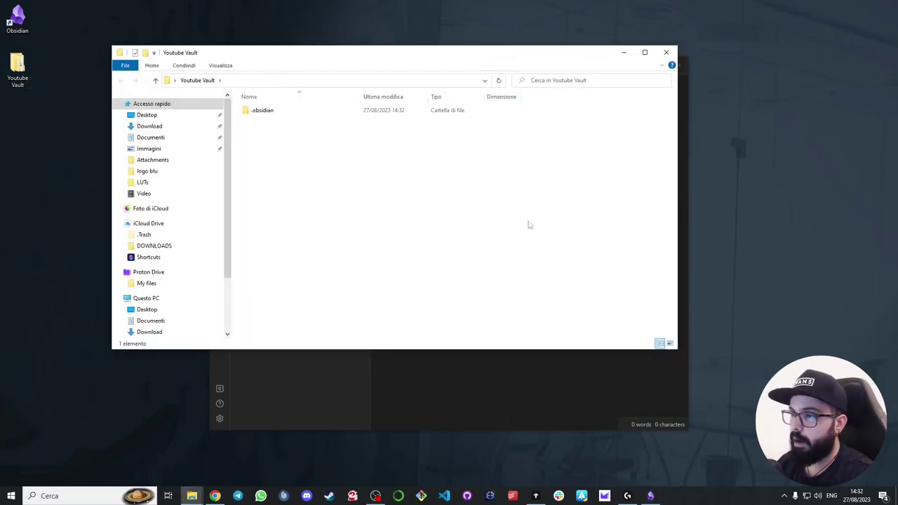
{"action": "left_click", "coordinate": [674, 56]}
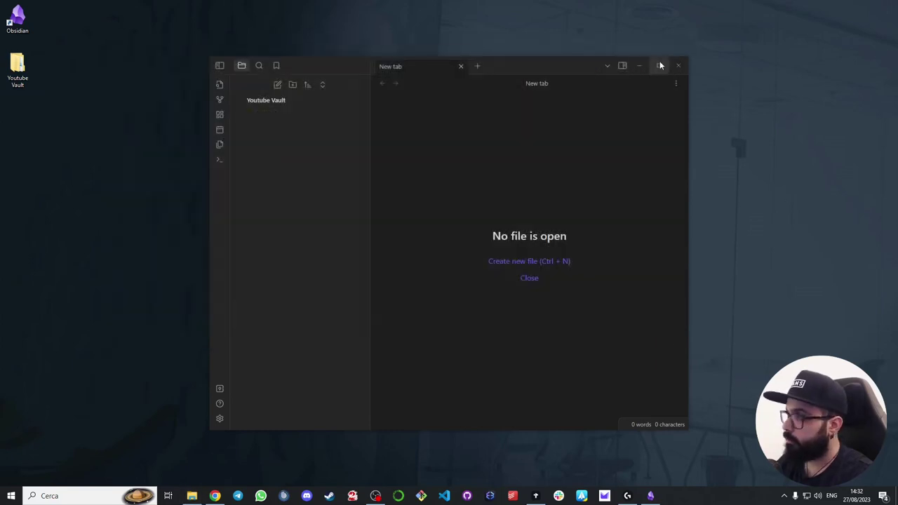
{"action": "left_click", "coordinate": [660, 62]}
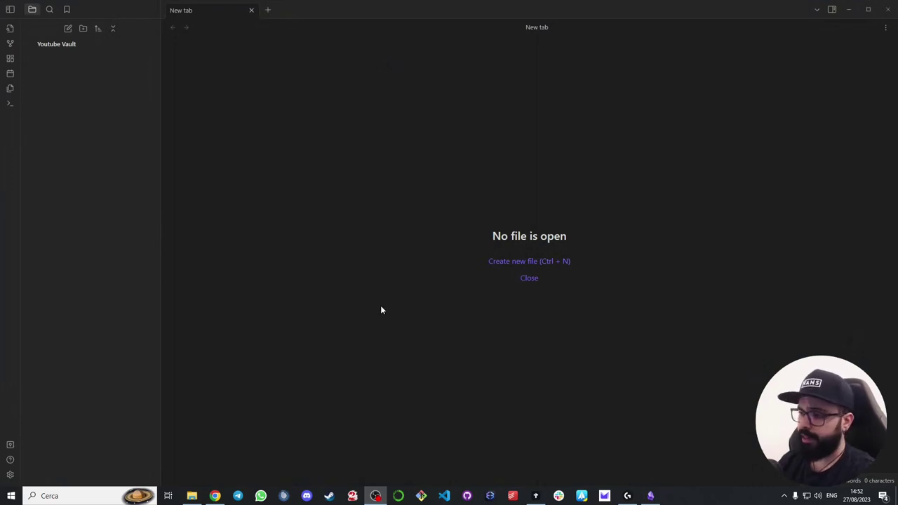
- Create three notes titled First note, Second note and Third note, leaving Third note open
{"action": "left_click", "coordinate": [510, 262]}
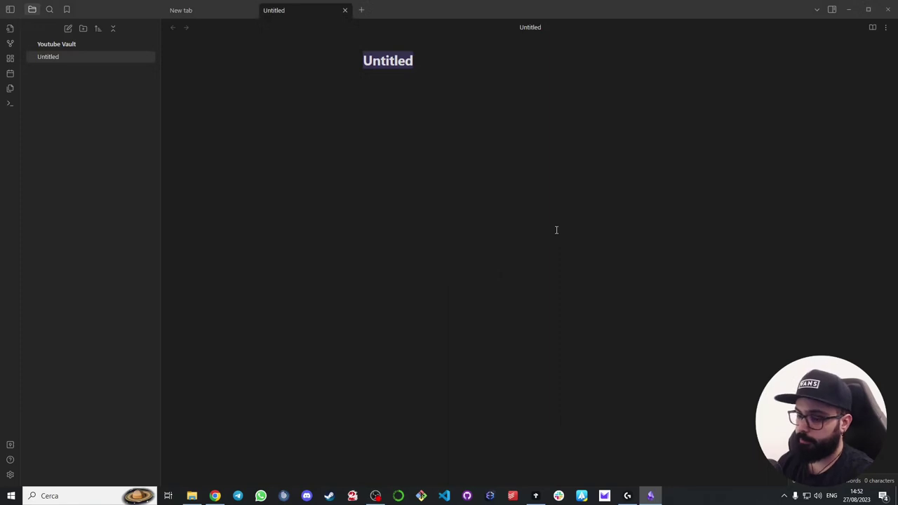
{"action": "type", "text": "First note"}
{"action": "key", "text": "Return"}
{"action": "left_click", "coordinate": [345, 10]}
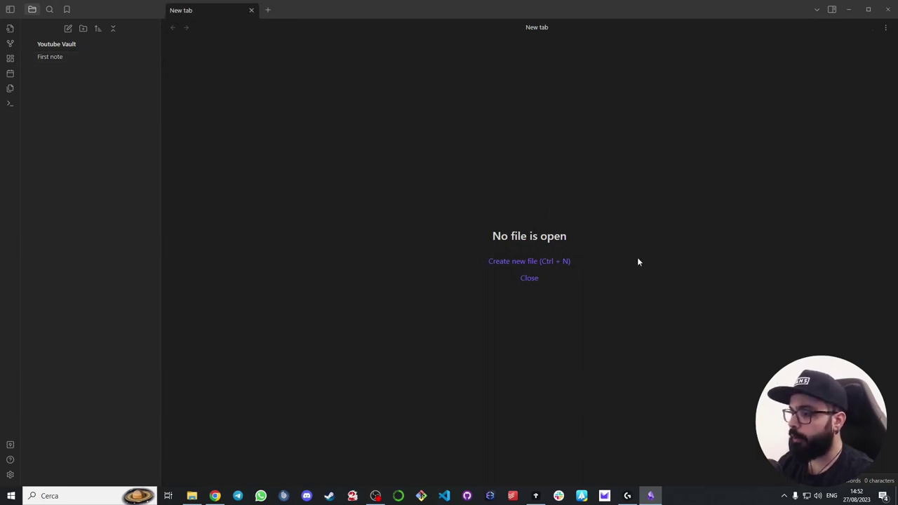
{"action": "left_click", "coordinate": [574, 265]}
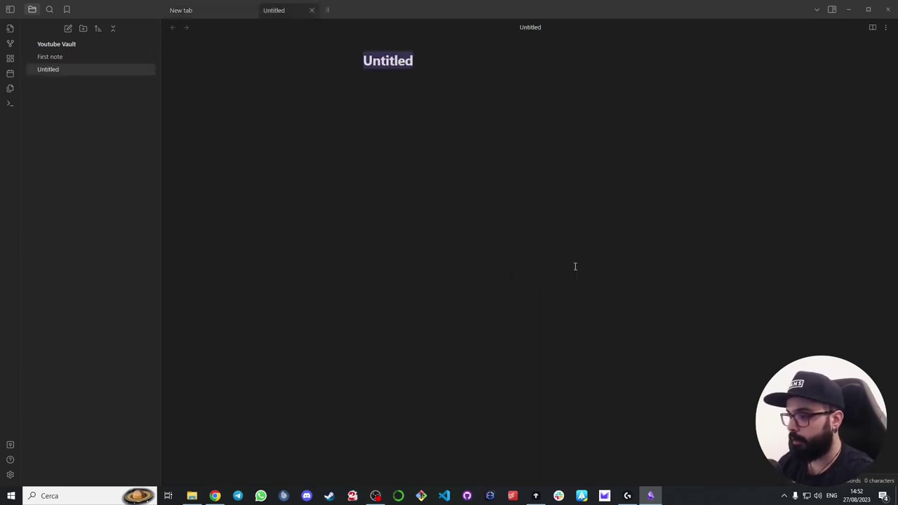
{"action": "type", "text": "Second note"}
{"action": "key", "text": "Return"}
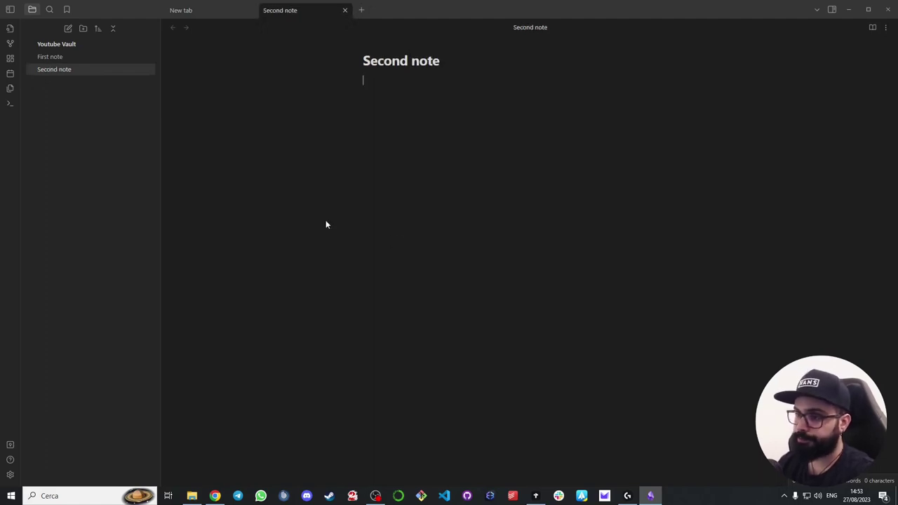
{"action": "left_click", "coordinate": [344, 10]}
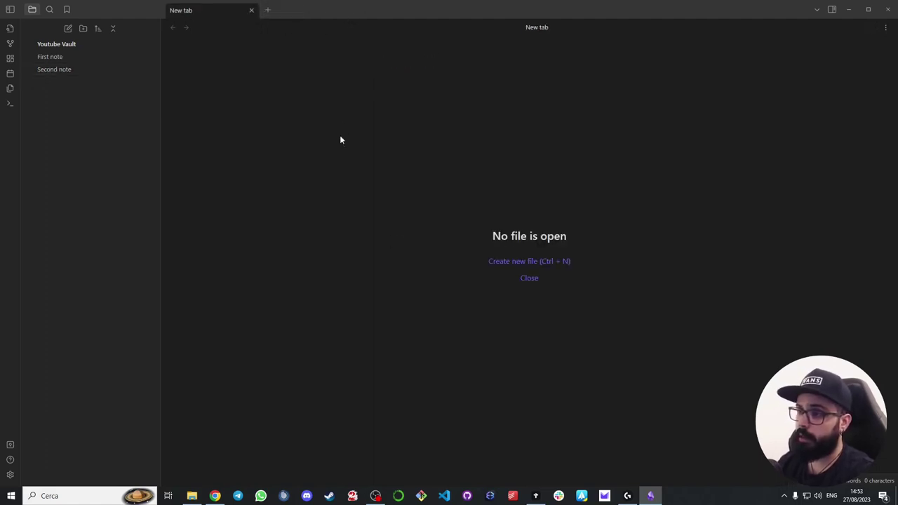
{"action": "left_click", "coordinate": [68, 29]}
{"action": "type", "text": "Third note"}
{"action": "key", "text": "Return"}
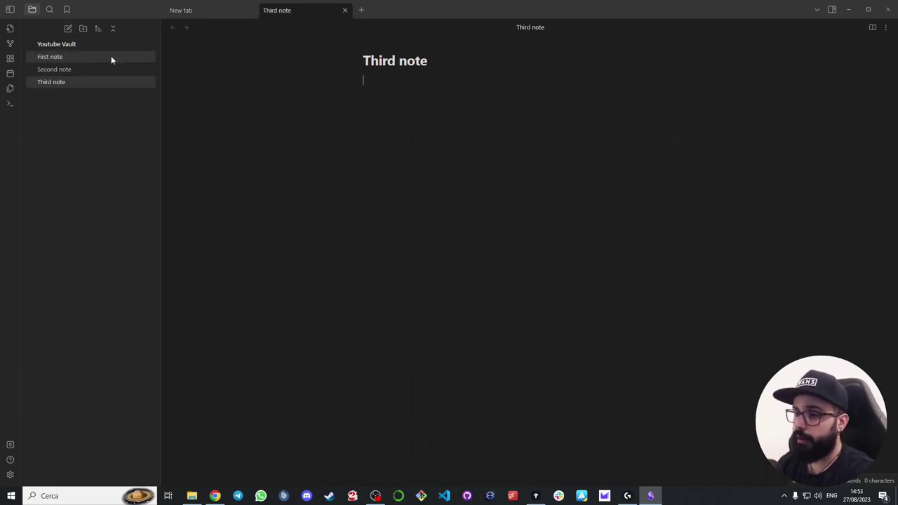
- Create a folder named 'Folder' with a new note 'Note in the folder' inside it, and expand it
{"action": "left_click", "coordinate": [83, 30]}
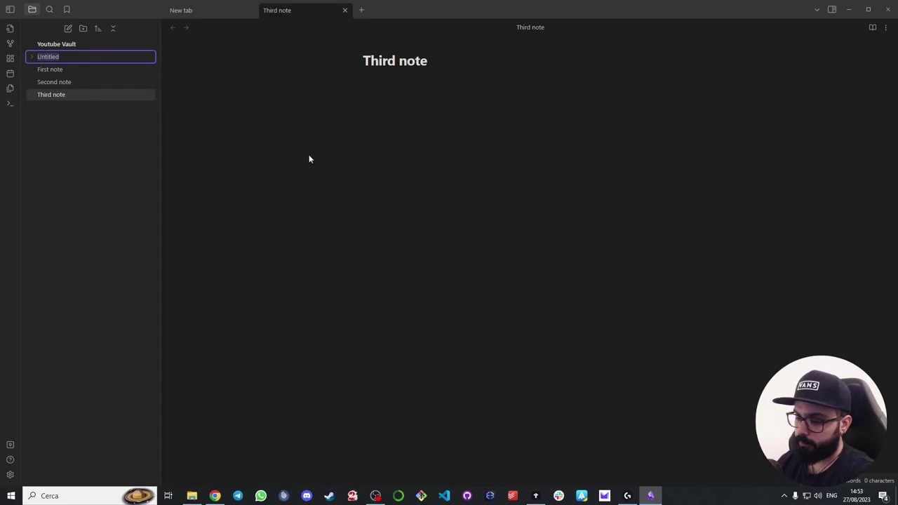
{"action": "type", "text": "Folder"}
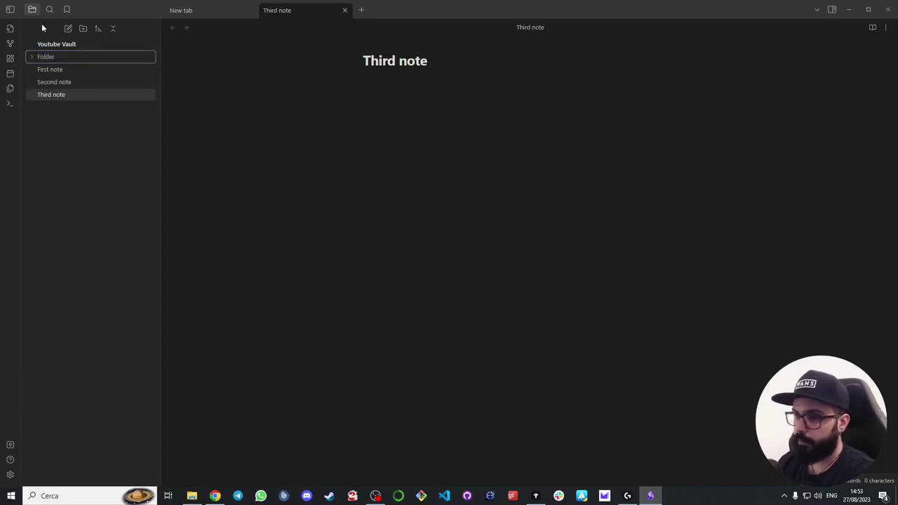
{"action": "right_click", "coordinate": [52, 57]}
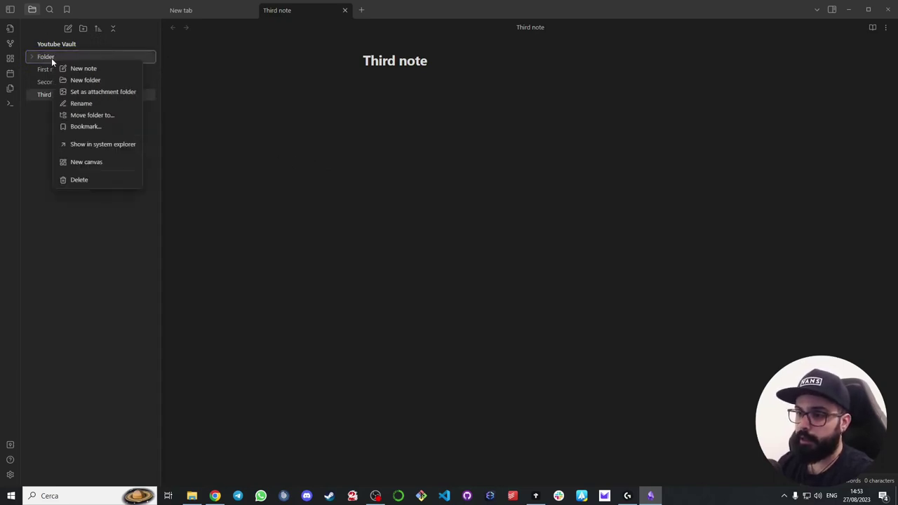
{"action": "left_click", "coordinate": [100, 69]}
{"action": "type", "text": "N"}
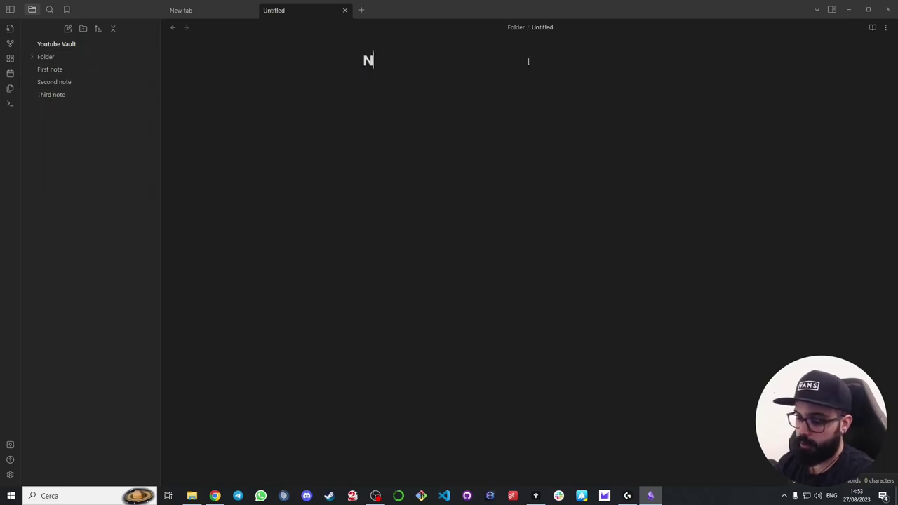
{"action": "type", "text": "ote in the folder"}
{"action": "key", "text": "Return"}
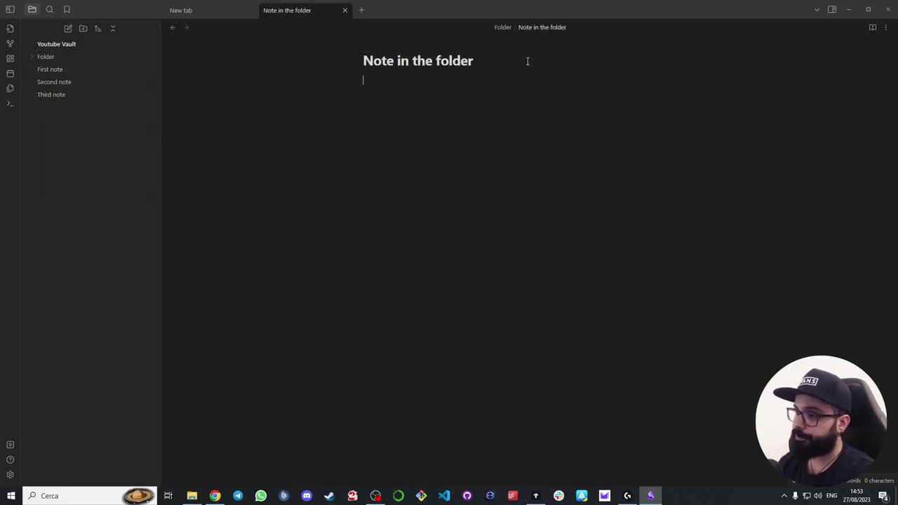
{"action": "left_click", "coordinate": [32, 57]}
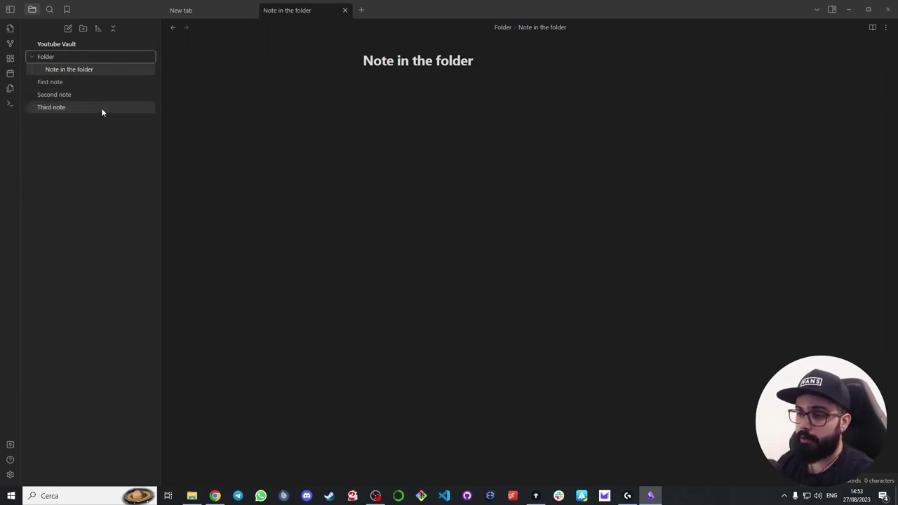
- Minimize Obsidian and open Youtube Vault > Folder in File Explorer to see the note's Markdown file
{"action": "left_click", "coordinate": [849, 10]}
{"action": "double_click", "coordinate": [30, 72]}
{"action": "left_click_drag", "start_coordinate": [389, 69], "coordinate": [388, 74]}
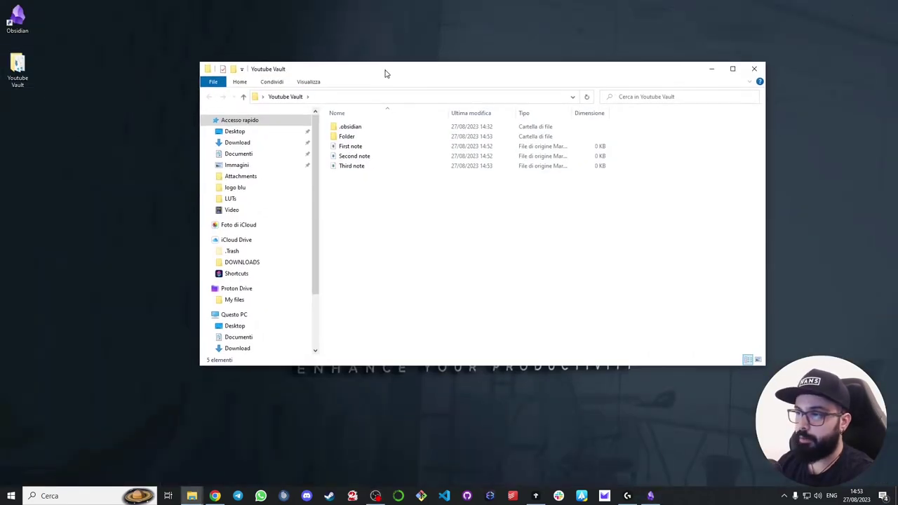
{"action": "double_click", "coordinate": [356, 137]}
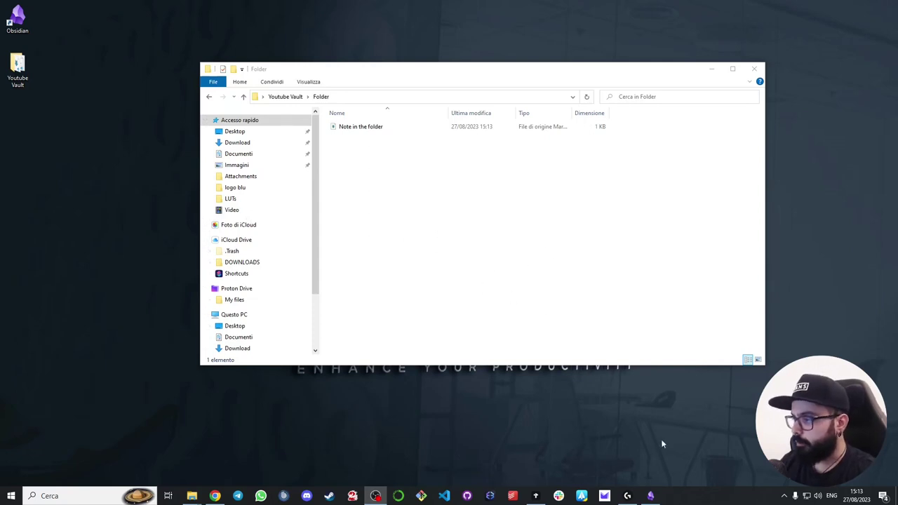
- Write 'This is a note in a folder' in Note in the folder and 'This is our first note' in First note
{"action": "key", "text": "alt+Tab"}
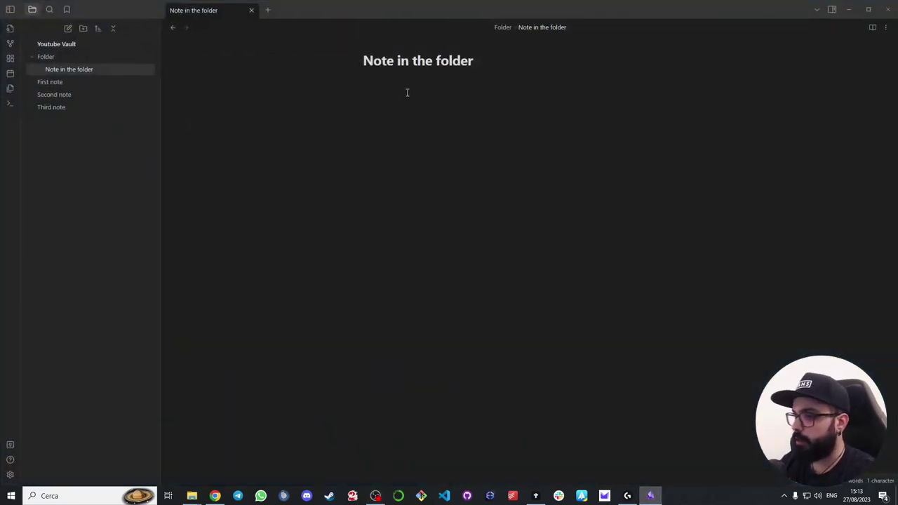
{"action": "left_click", "coordinate": [409, 87]}
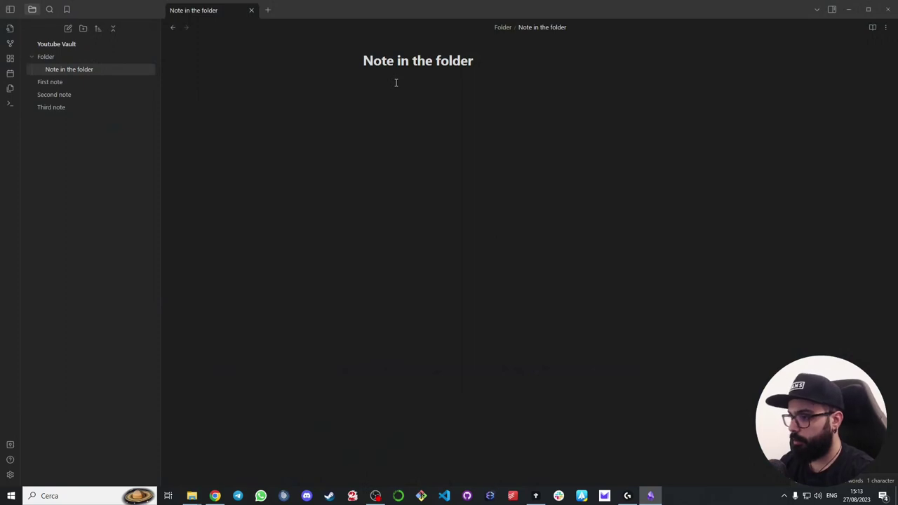
{"action": "type", "text": "This "}
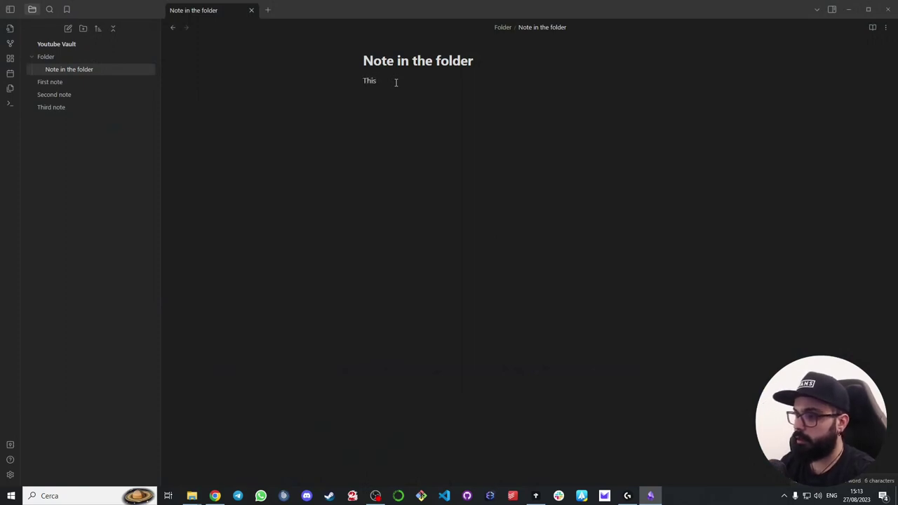
{"action": "type", "text": "is a note in"}
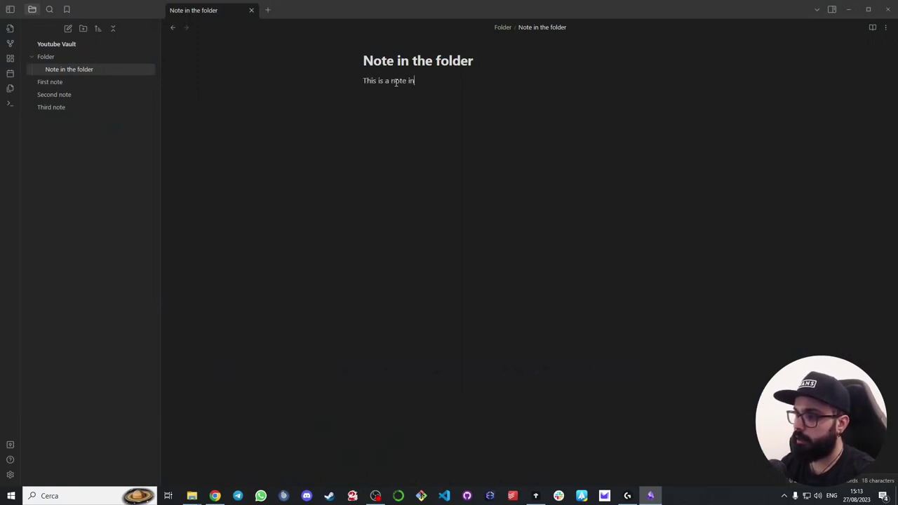
{"action": "type", "text": " a folder"}
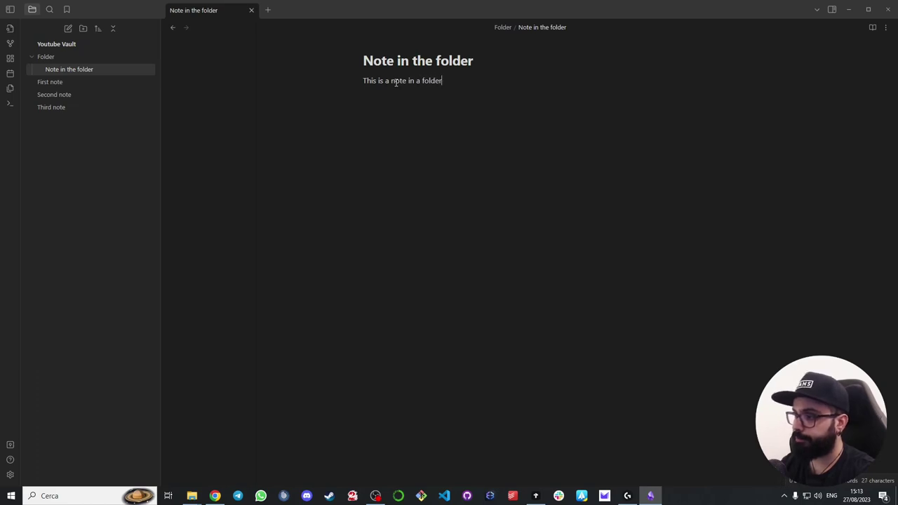
{"action": "left_click", "coordinate": [94, 82]}
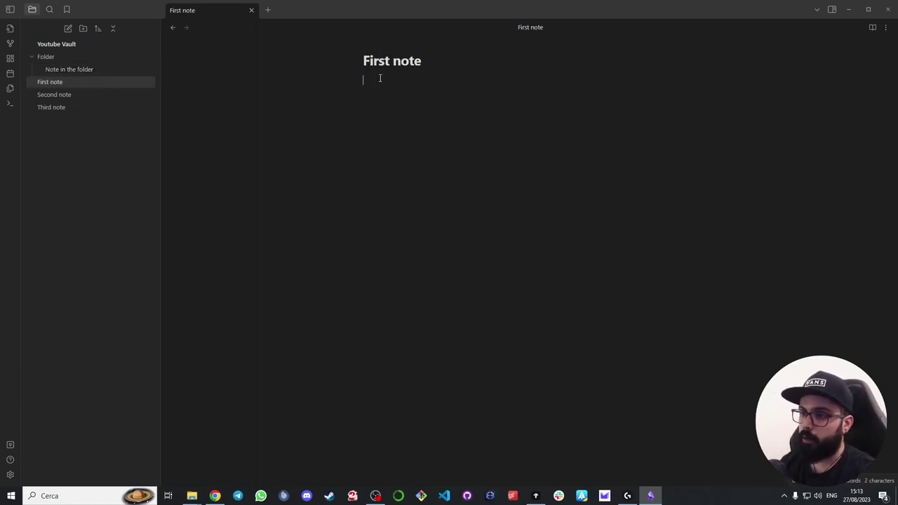
{"action": "type", "text": "This is our first note"}
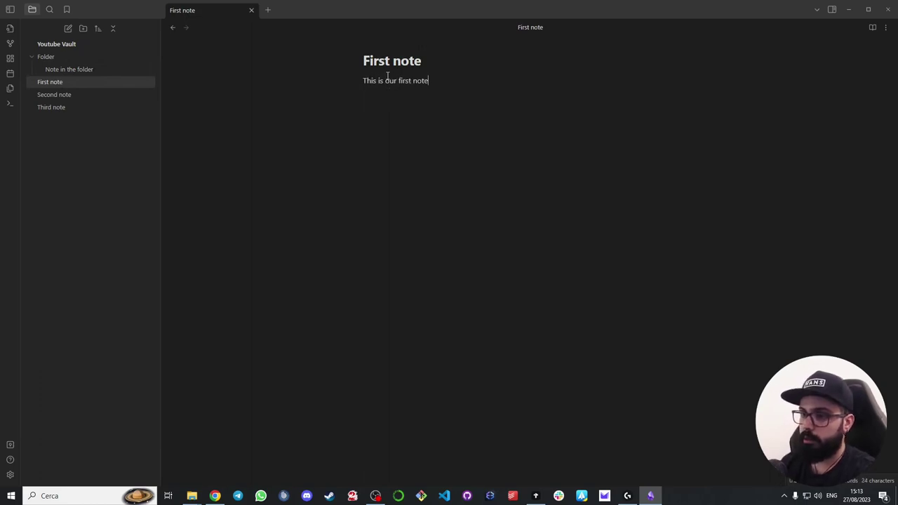
- Write 'This is the second note' in Second note and 'This is the last note' in Third note
{"action": "left_click", "coordinate": [118, 94]}
{"action": "type", "text": "This is the second note"}
{"action": "key", "text": "Return"}
{"action": "left_click", "coordinate": [62, 106]}
{"action": "type", "text": "This is the last note"}
{"action": "key", "text": "Return"}
{"action": "left_click", "coordinate": [116, 67]}
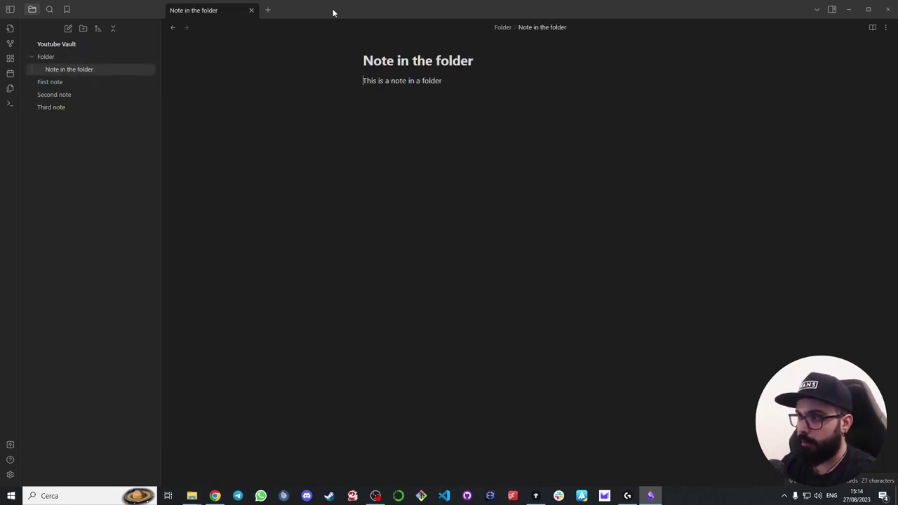
- Add the line 'Our first note is [[First note]]' below the first sentence of Note in the folder
{"action": "left_click", "coordinate": [474, 83]}
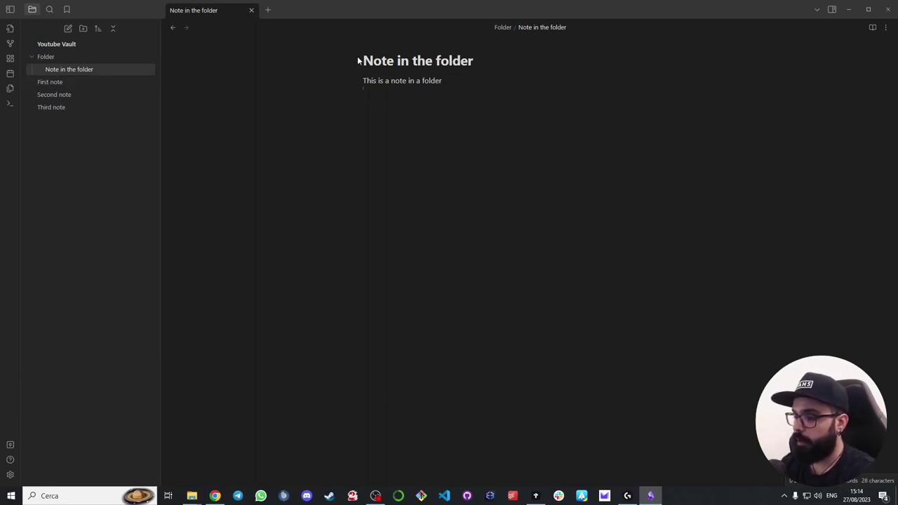
{"action": "key", "text": "Return"}
{"action": "type", "text": "Our "}
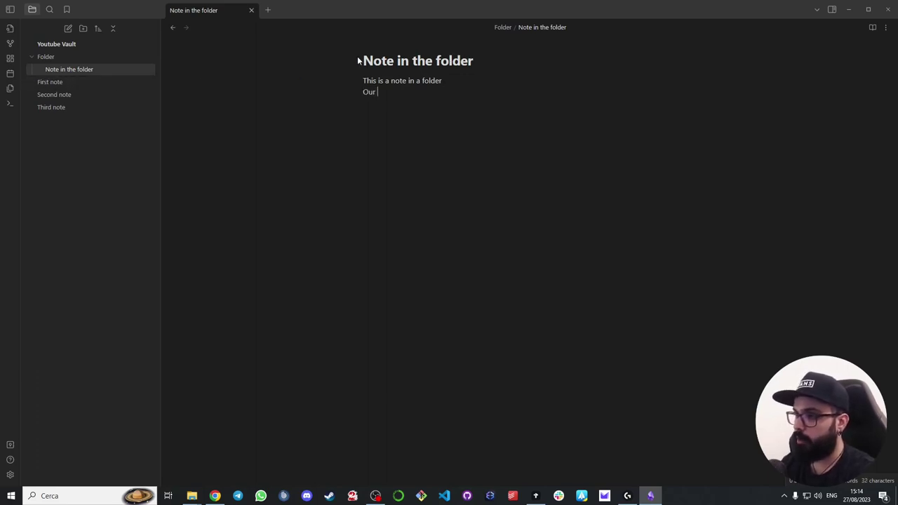
{"action": "type", "text": "first note is "}
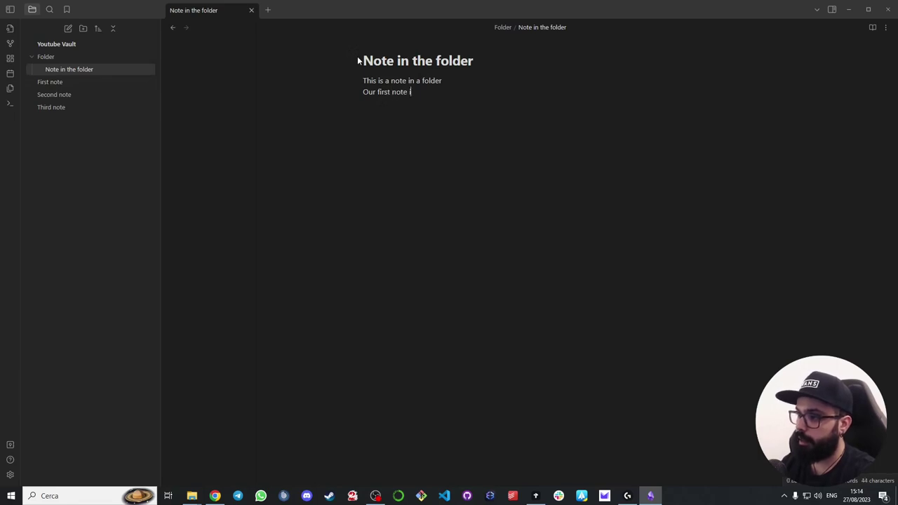
{"action": "type", "text": "[["}
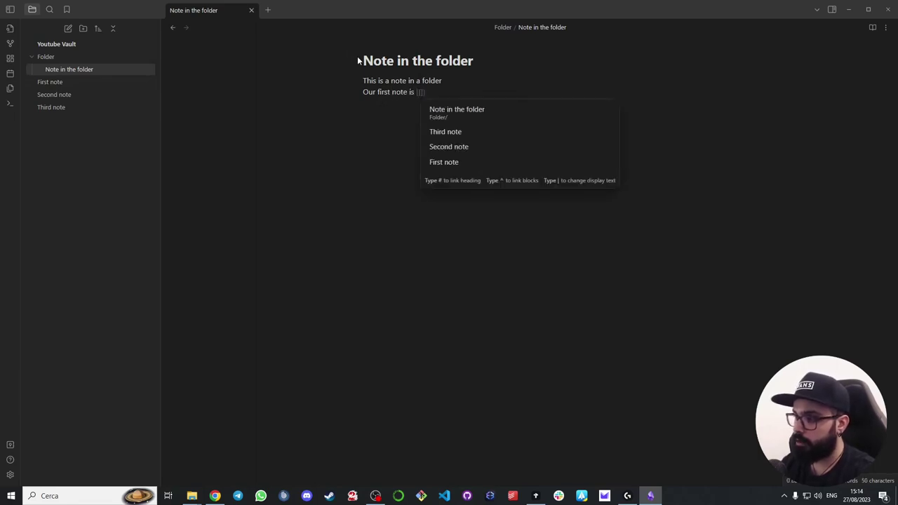
{"action": "type", "text": "fir"}
{"action": "key", "text": "Return"}
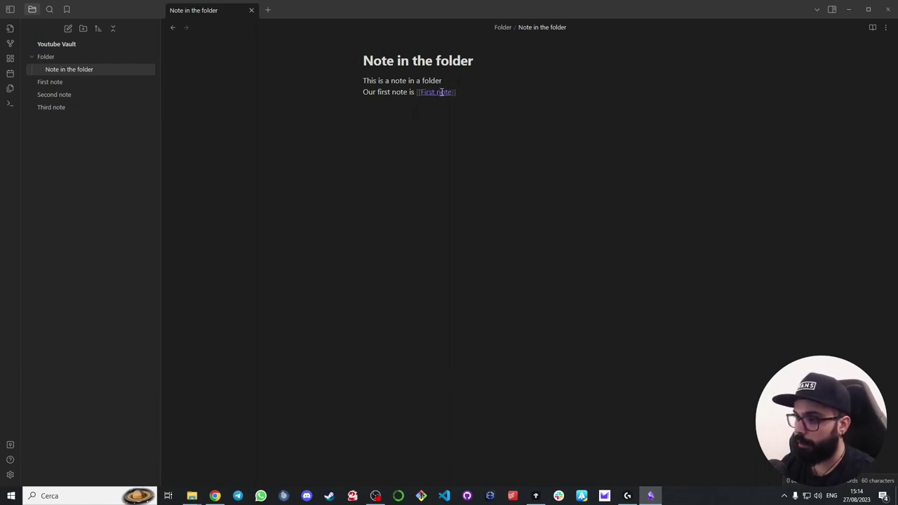
- Preview the [[First note]] link, then Ctrl+click it to open First note in a new tab
{"action": "mouse_move", "coordinate": [442, 92]}
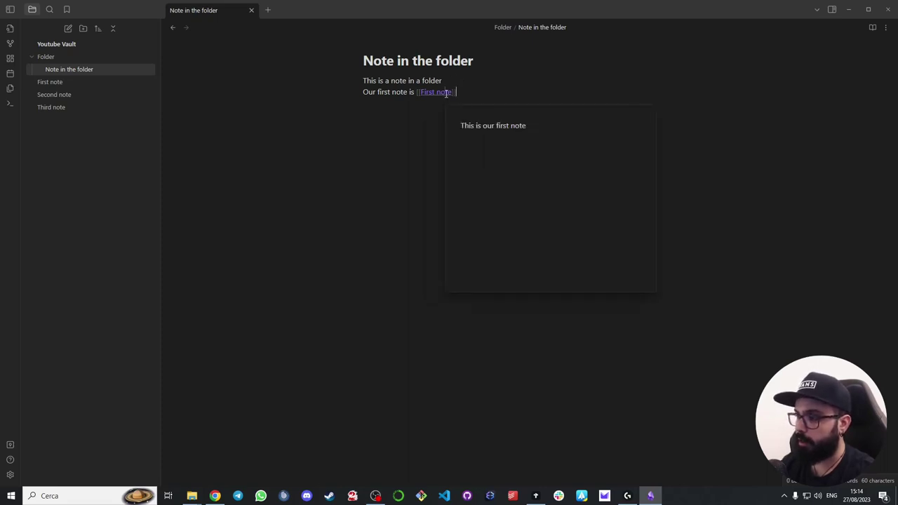
{"action": "left_click", "coordinate": [446, 93], "text": "ctrl"}
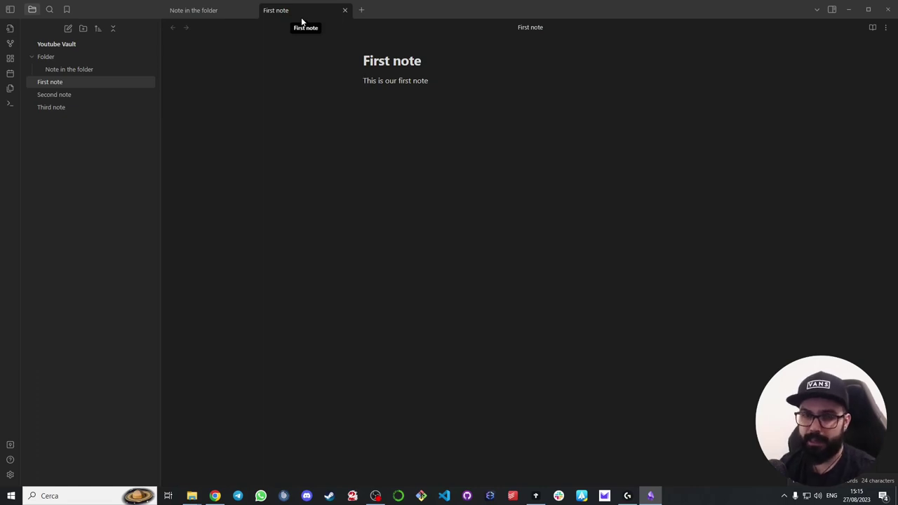
- Reopen Note in the folder from the file explorer in the current tab
{"action": "key", "text": "alt+Tab"}
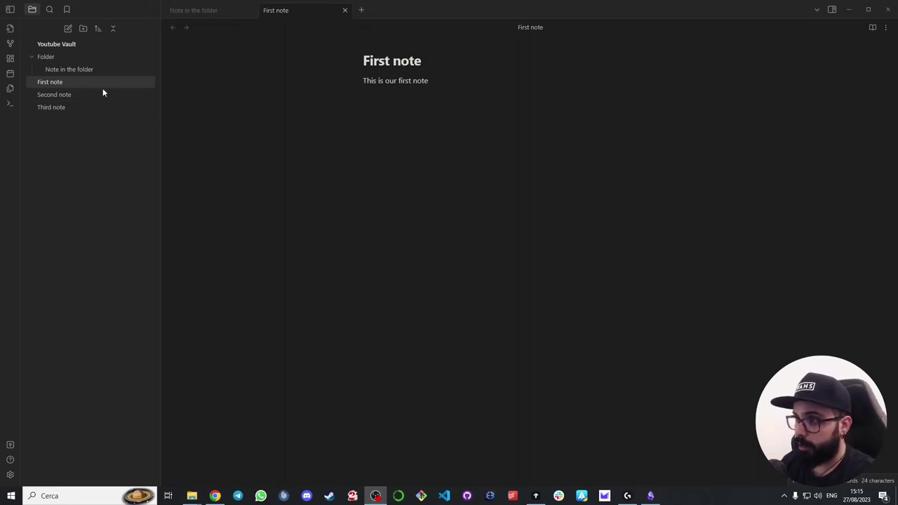
{"action": "mouse_move", "coordinate": [94, 95]}
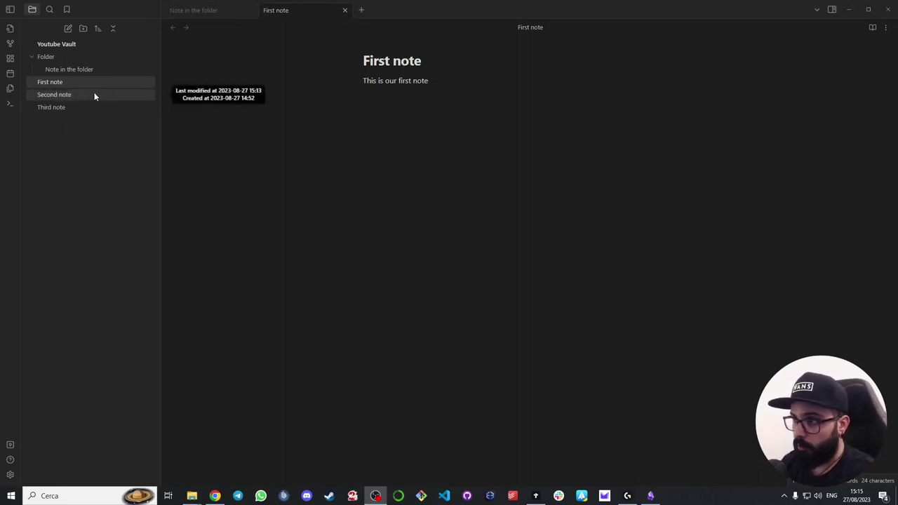
{"action": "left_click", "coordinate": [84, 71]}
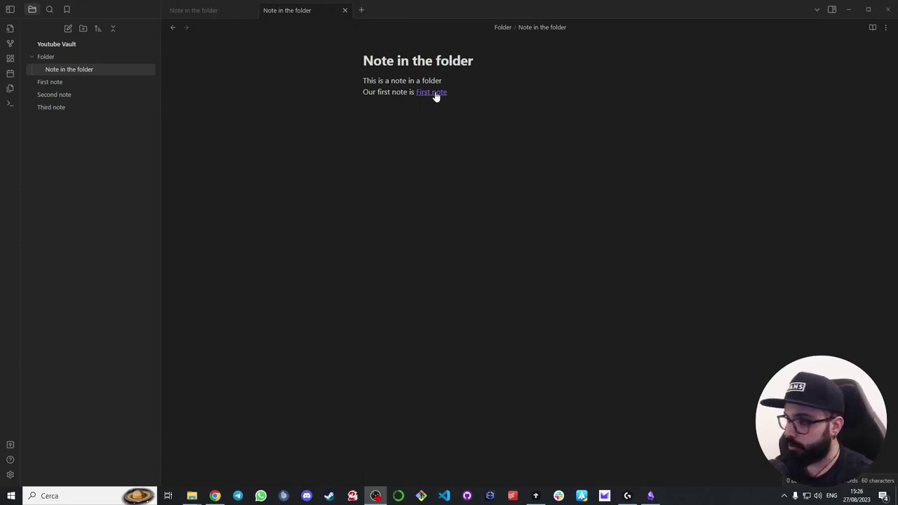
{"action": "left_click", "coordinate": [11, 476]}
{"action": "left_click", "coordinate": [231, 135]}
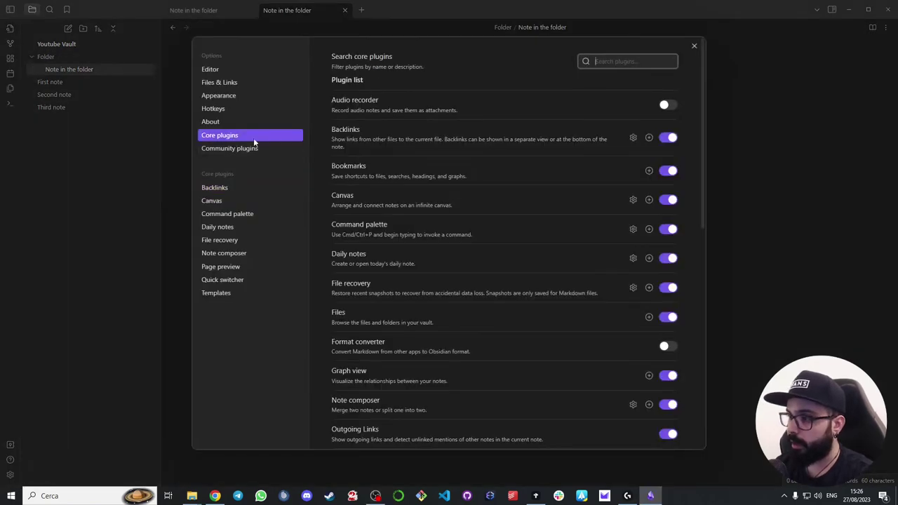
{"action": "left_click", "coordinate": [670, 139]}
{"action": "left_click", "coordinate": [672, 141]}
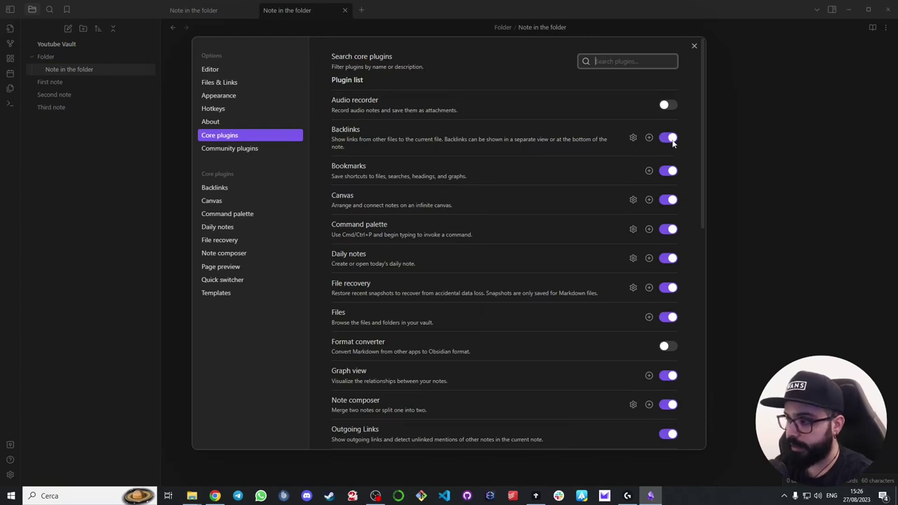
{"action": "left_click", "coordinate": [633, 138]}
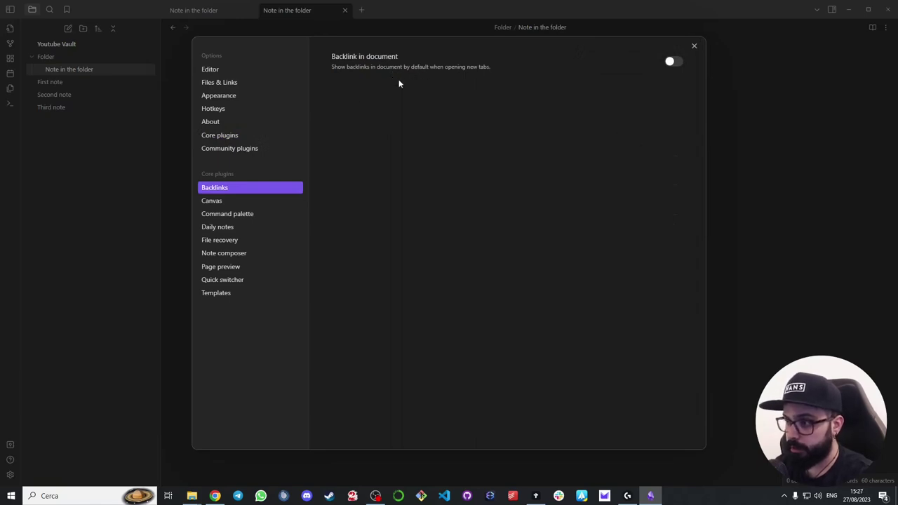
{"action": "left_click", "coordinate": [233, 135]}
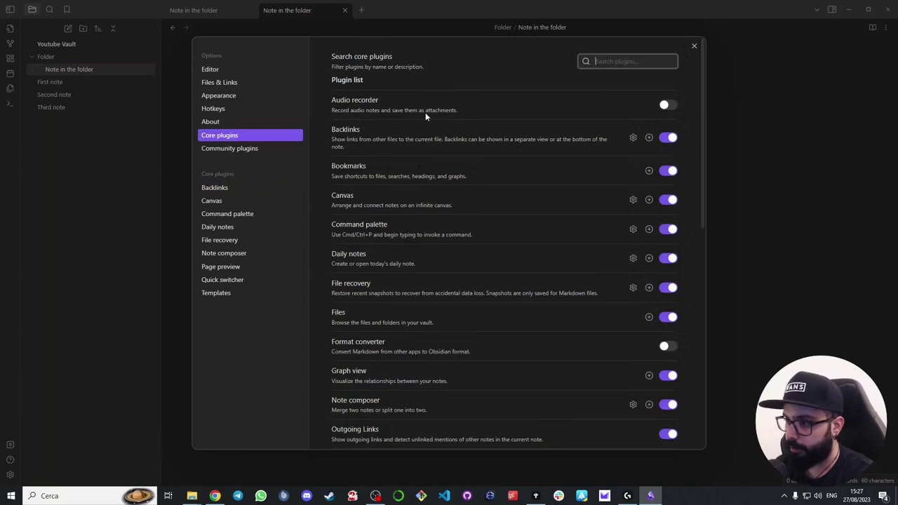
{"action": "left_click", "coordinate": [694, 47]}
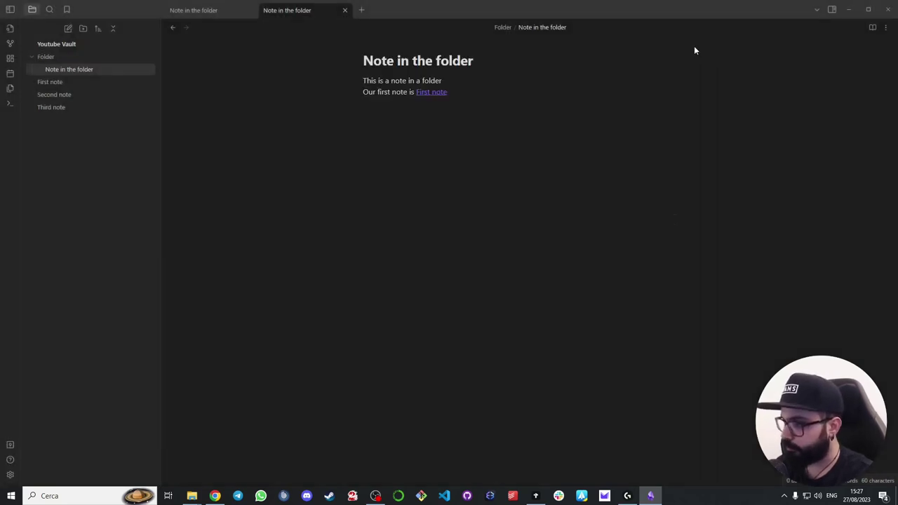
- Dock Outgoing links beside Backlinks, check First note's backlinks, then return to Note in the folder
{"action": "left_click", "coordinate": [832, 11]}
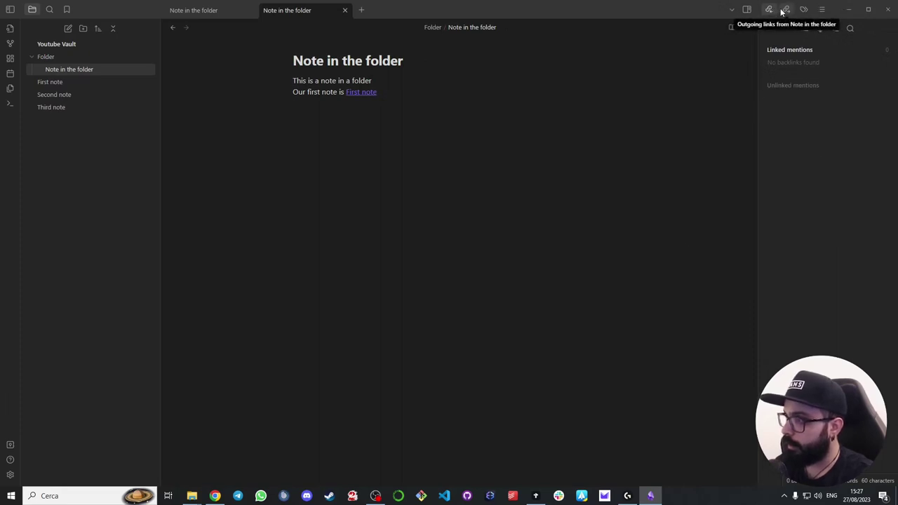
{"action": "left_click_drag", "start_coordinate": [786, 9], "coordinate": [767, 12]}
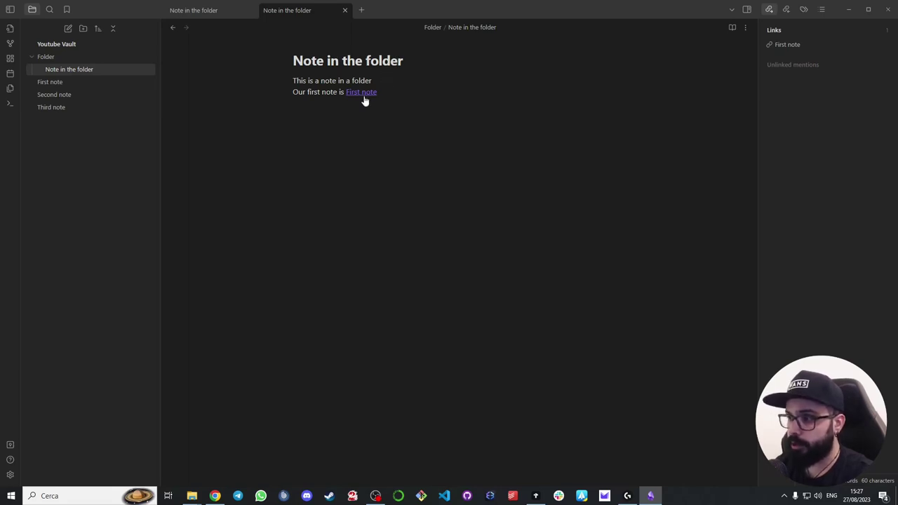
{"action": "left_click", "coordinate": [789, 45]}
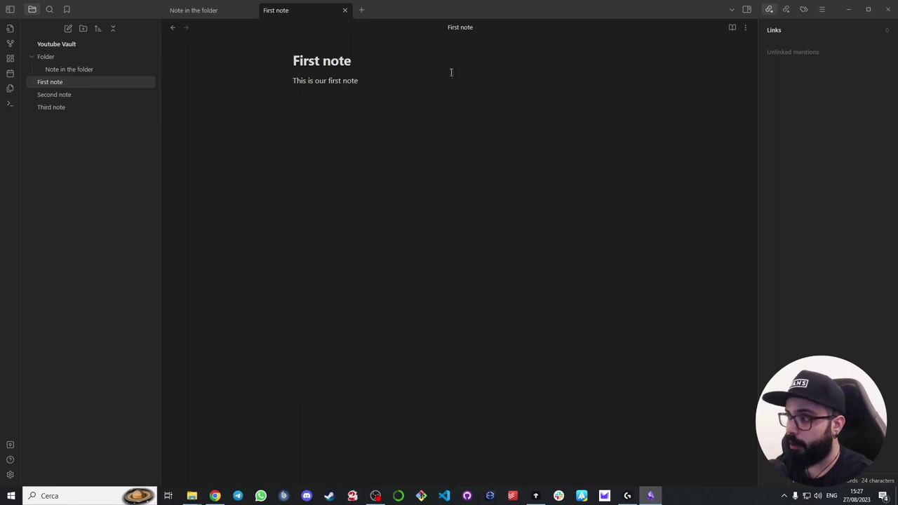
{"action": "left_click", "coordinate": [787, 9]}
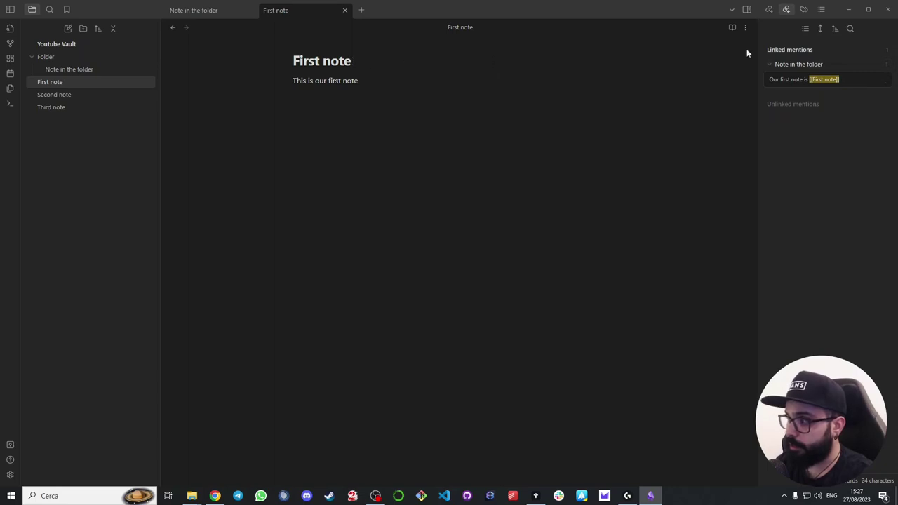
{"action": "left_click", "coordinate": [799, 81]}
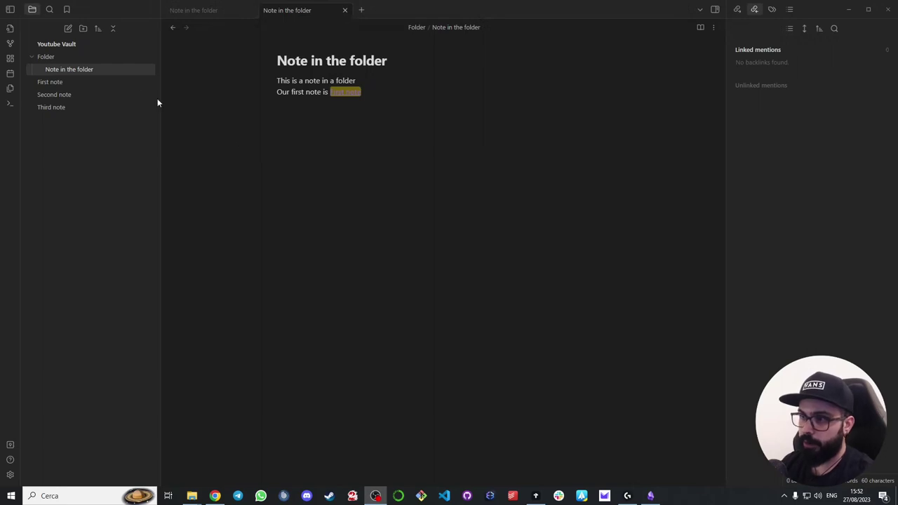
{"action": "left_click", "coordinate": [10, 43]}
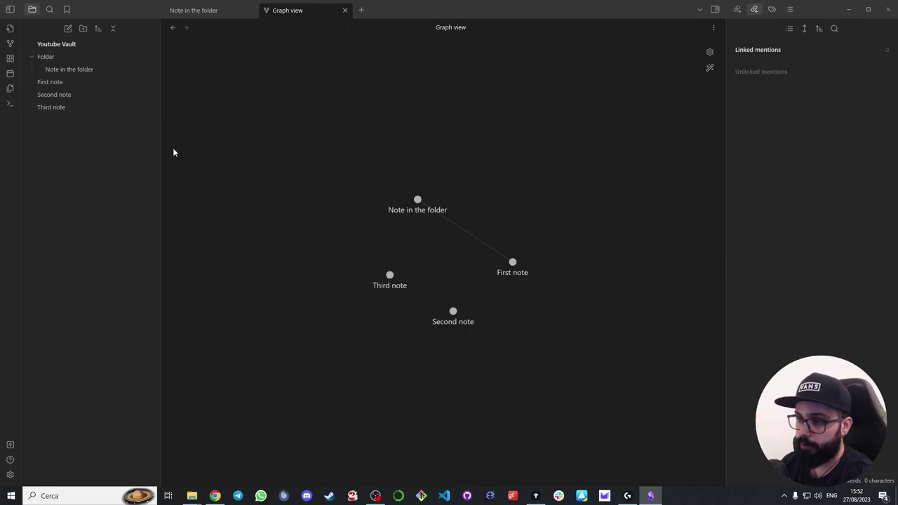
{"action": "left_click", "coordinate": [81, 70]}
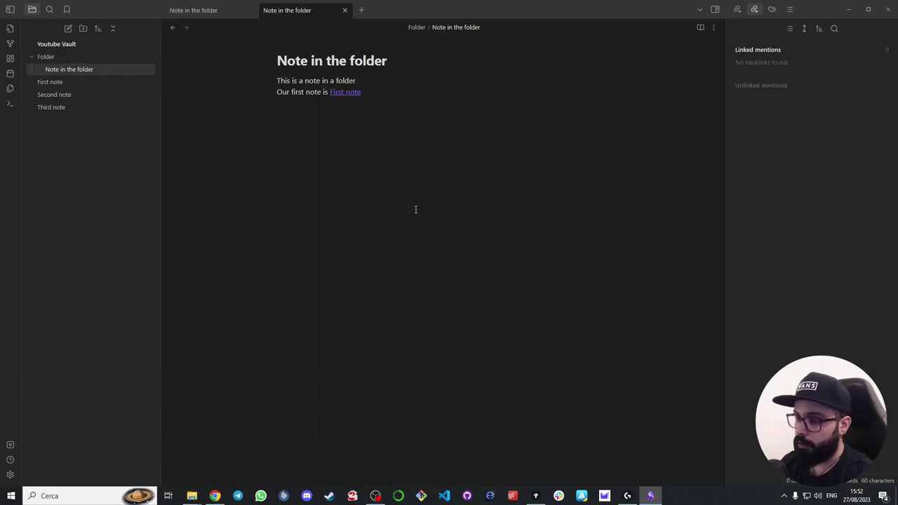
- Run 'Graph view: Open local graph' from the command palette and dock it in the right sidebar
{"action": "left_click", "coordinate": [10, 105]}
{"action": "type", "text": "local"}
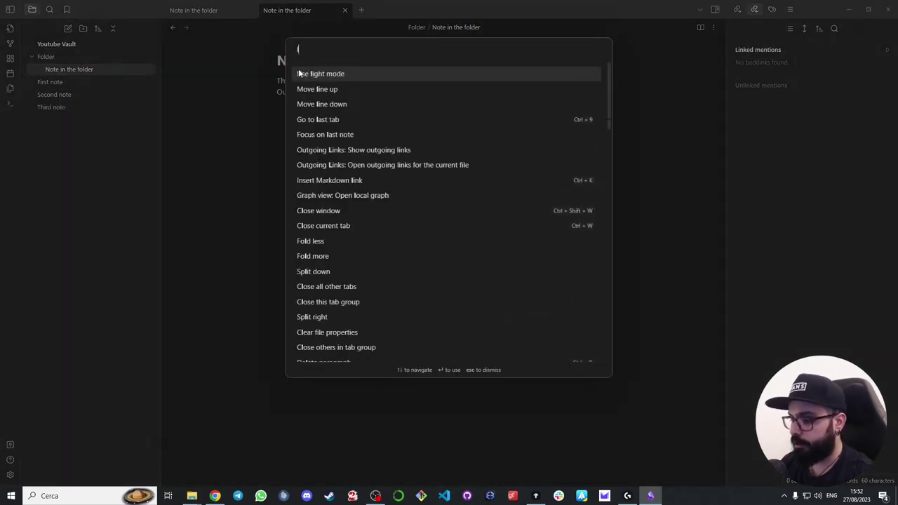
{"action": "left_click", "coordinate": [299, 72]}
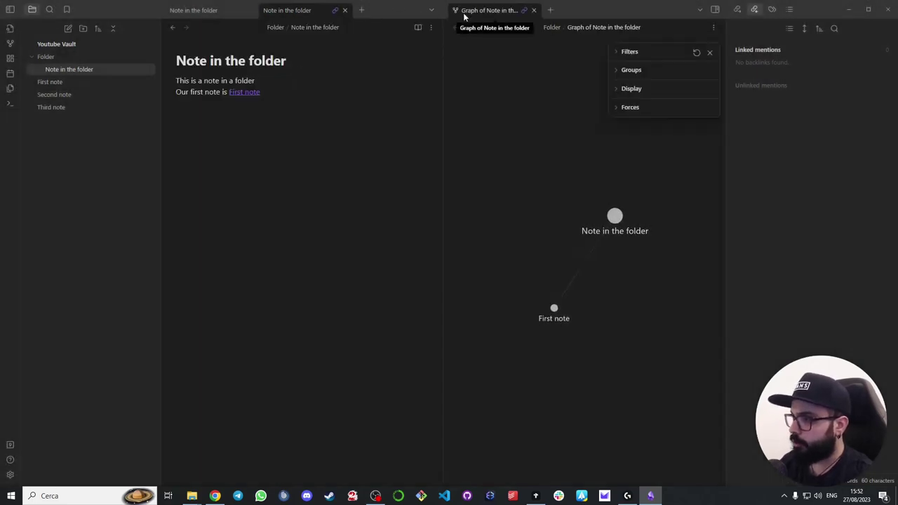
{"action": "left_click_drag", "start_coordinate": [456, 11], "coordinate": [735, 14]}
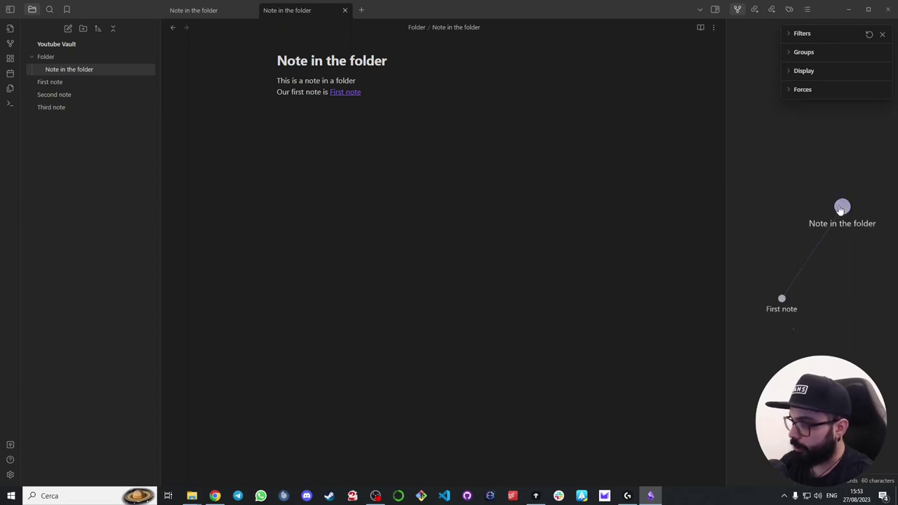
- Enable Arrows in the local graph's Display settings, then jump to First note and back via nodes
{"action": "left_click", "coordinate": [790, 70]}
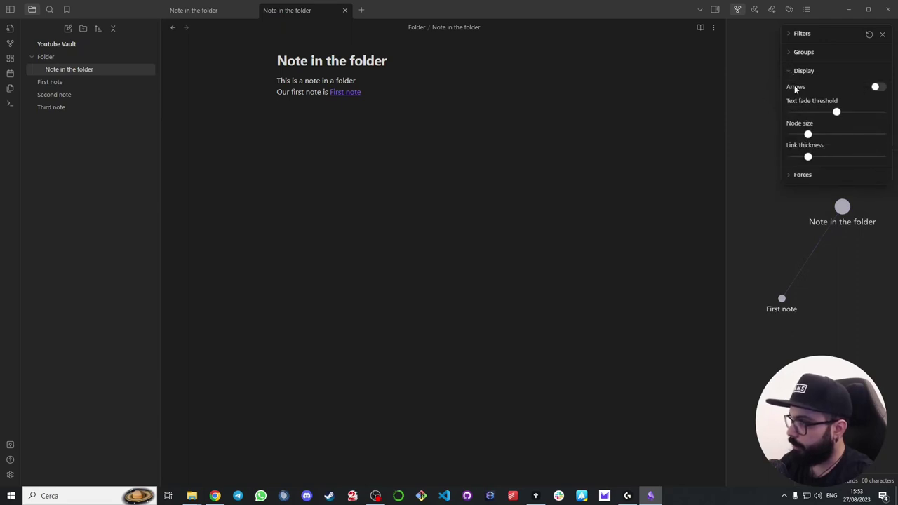
{"action": "left_click", "coordinate": [881, 87]}
{"action": "left_click", "coordinate": [804, 70]}
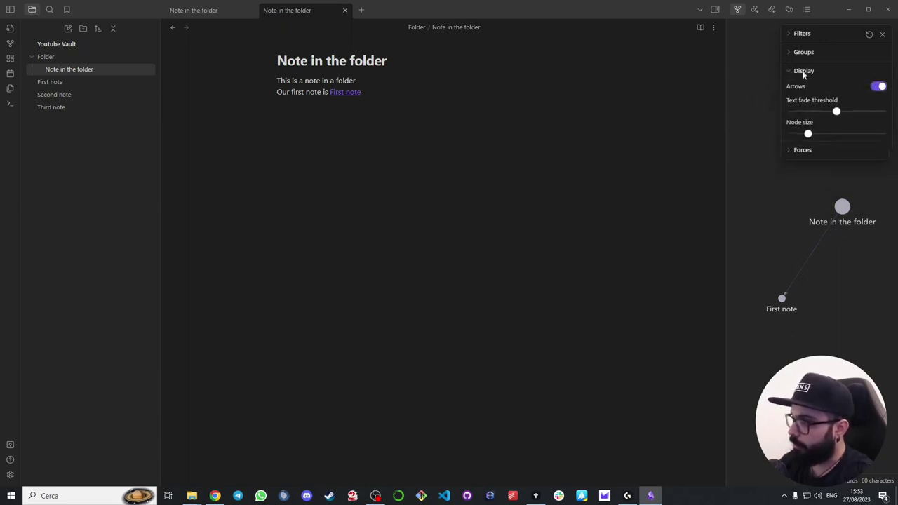
{"action": "left_click", "coordinate": [881, 34]}
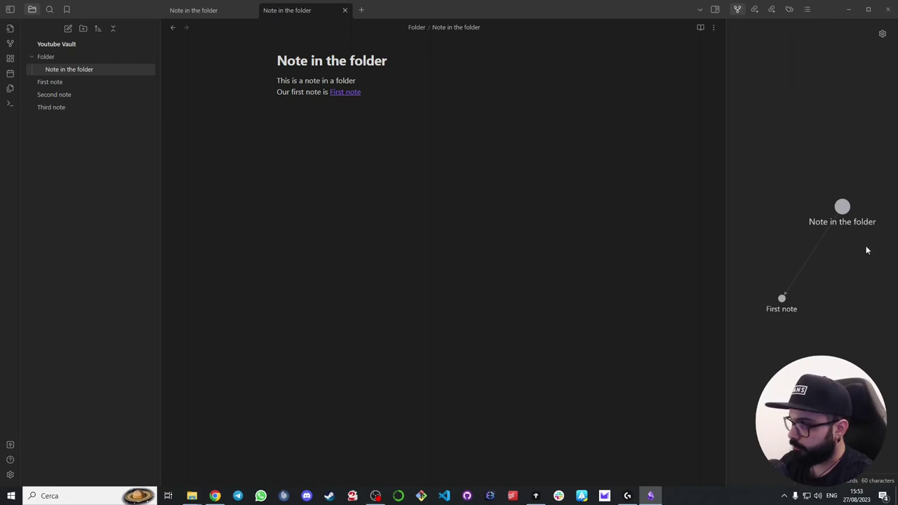
{"action": "left_click", "coordinate": [782, 300]}
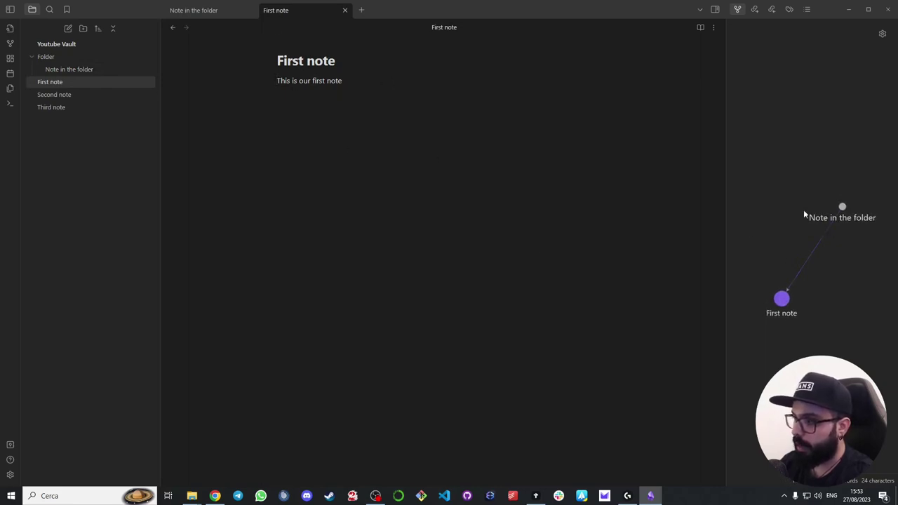
{"action": "left_click", "coordinate": [843, 208]}
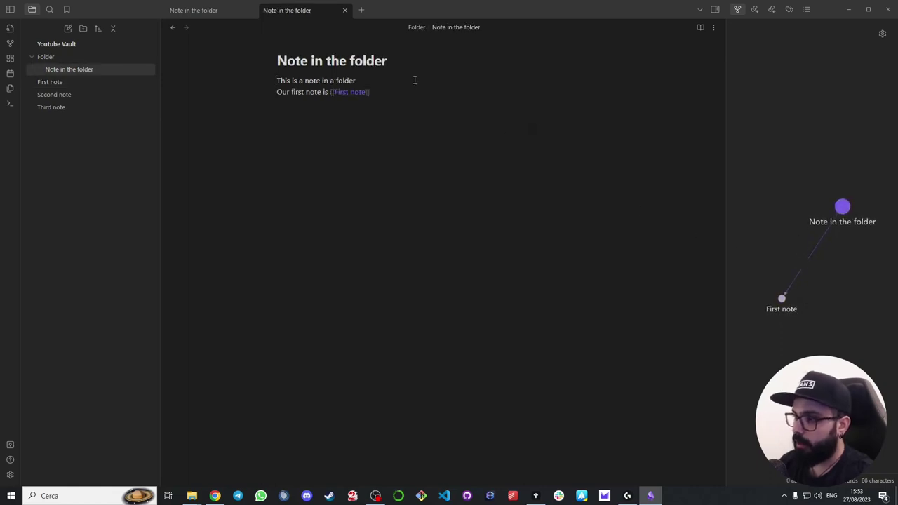
- Add a new line 'This is the third note: [[Third note]]' using the link suggestion
{"action": "key", "text": "Return"}
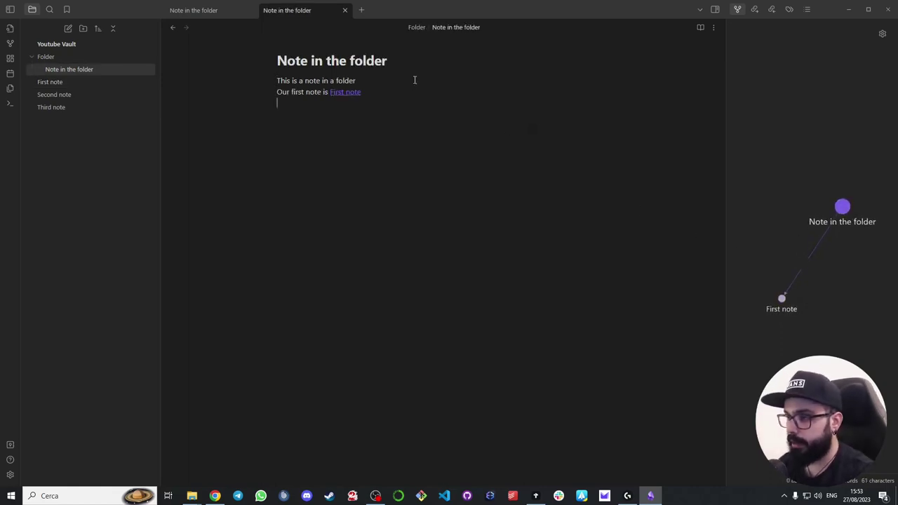
{"action": "type", "text": "This is the third note:"}
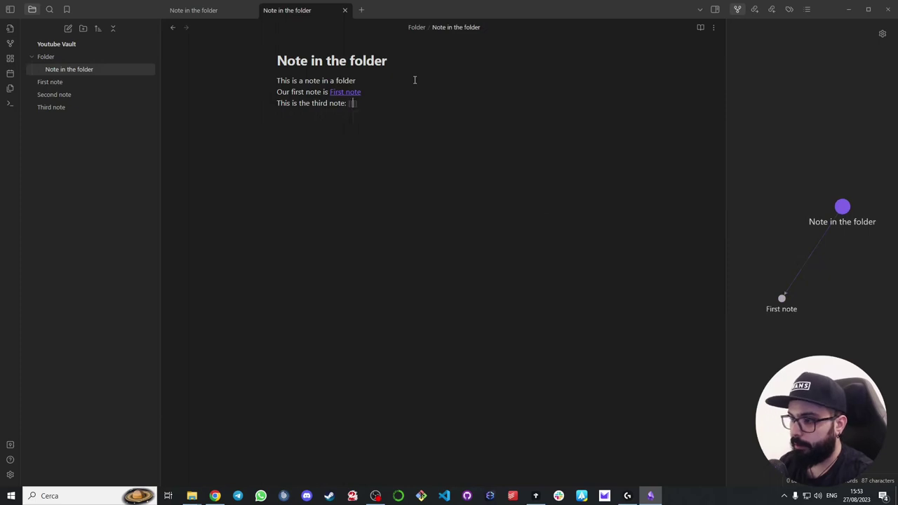
{"action": "type", "text": " [[thi"}
{"action": "key", "text": "Return"}
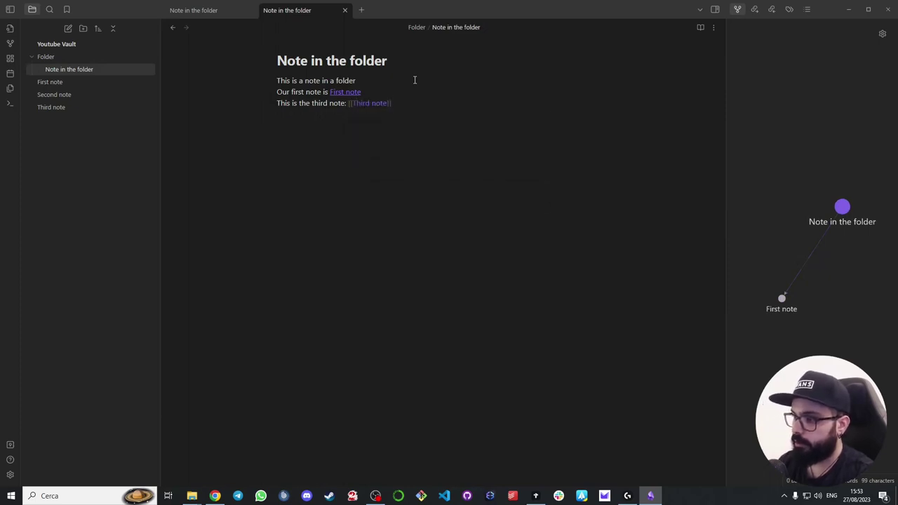
{"action": "key", "text": "Return"}
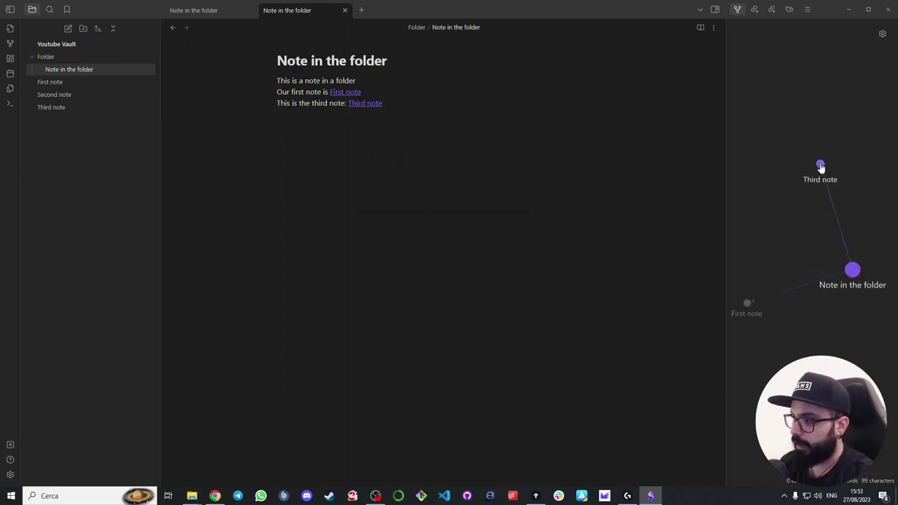
{"action": "left_click", "coordinate": [820, 163]}
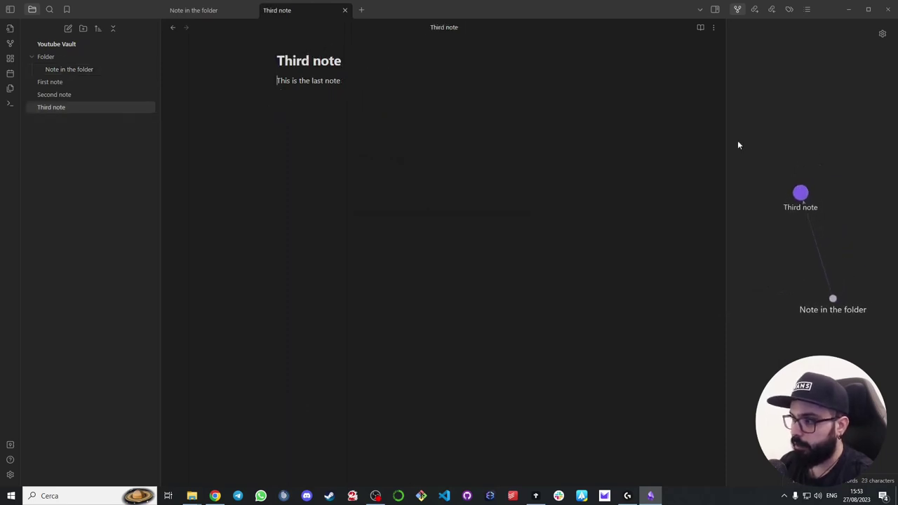
{"action": "left_click", "coordinate": [832, 301]}
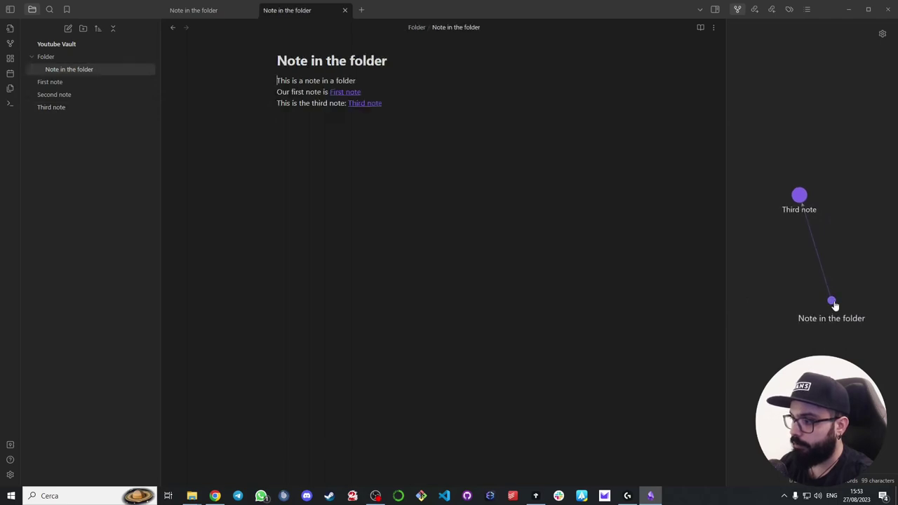
{"action": "left_click", "coordinate": [804, 194]}
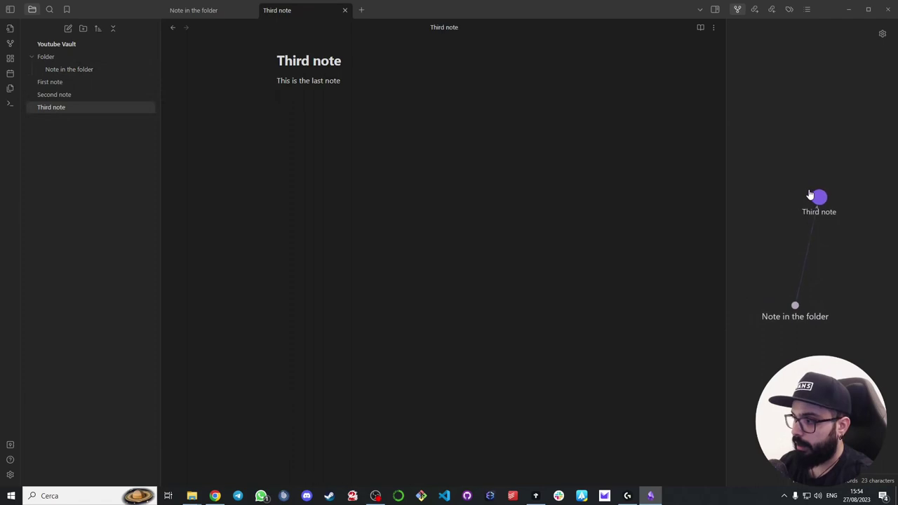